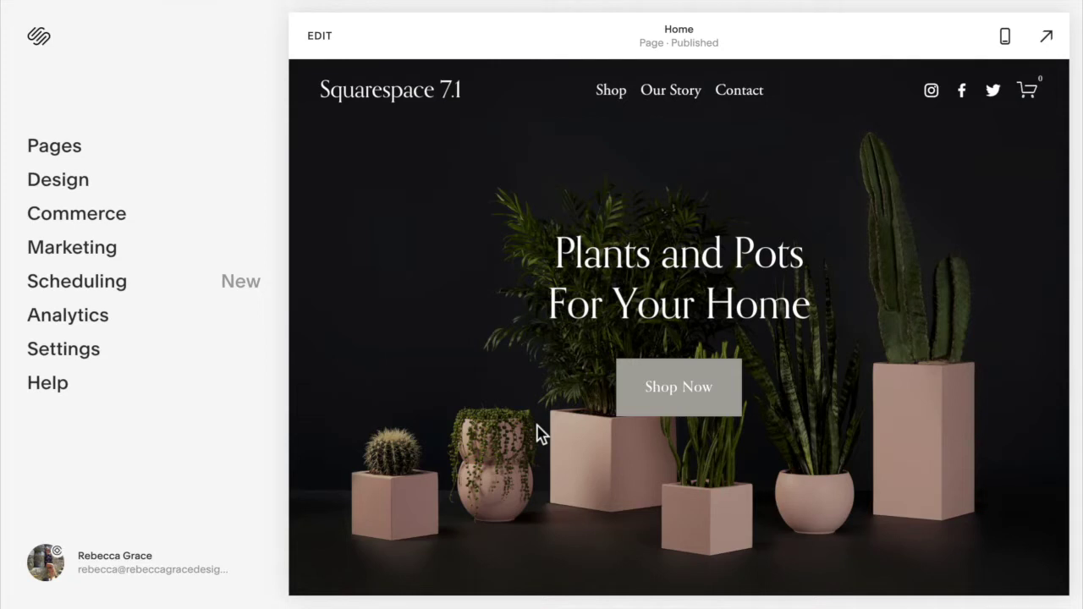
Open the Home page for editing and add a blank section directly above the Fan Favorites section
click(57, 152)
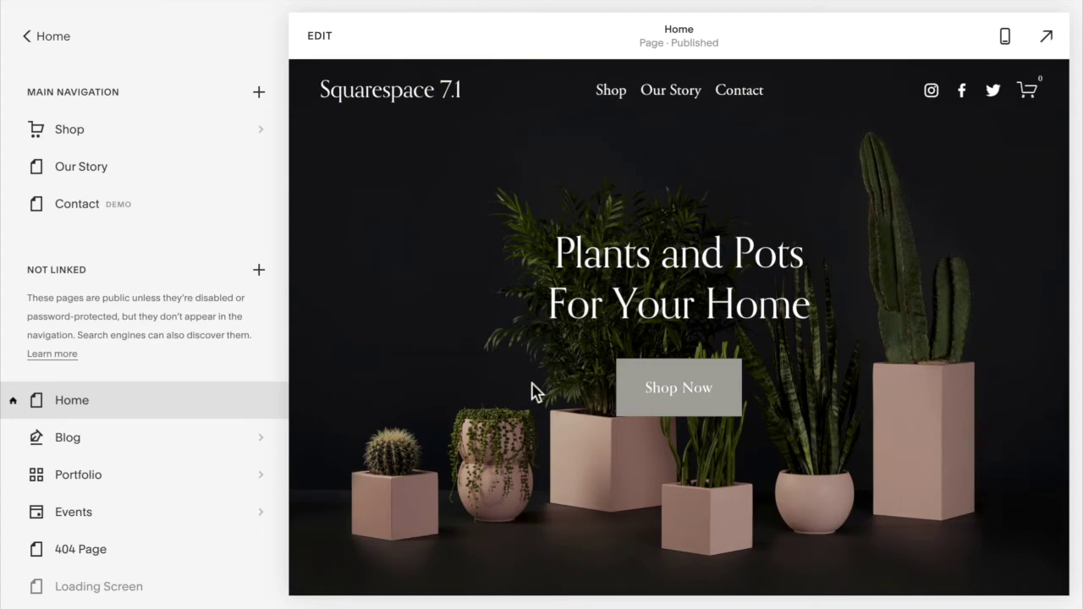
click(320, 37)
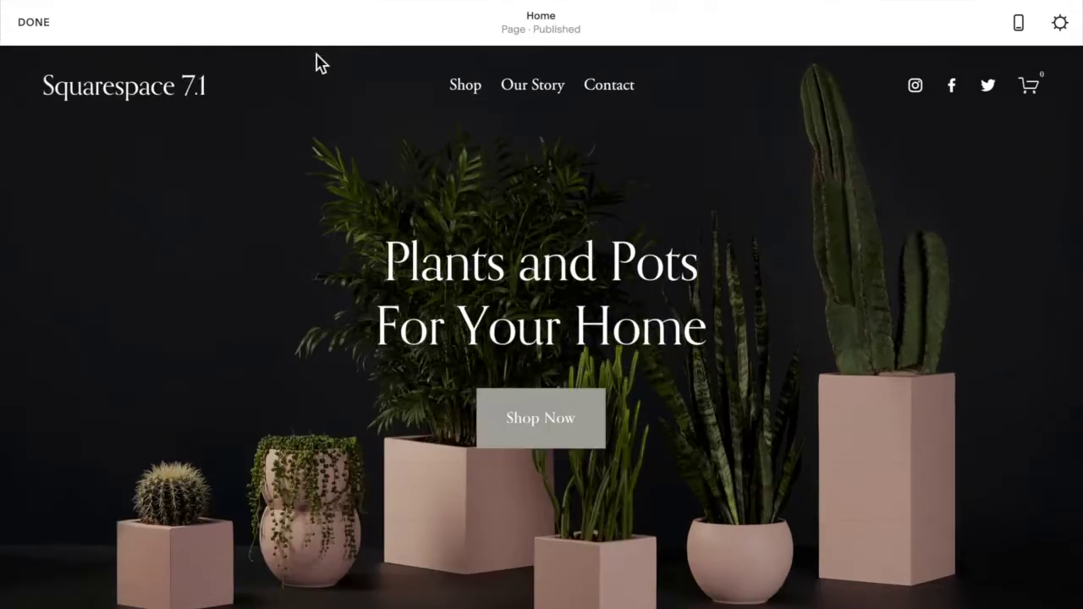
scroll(380, 356, down, 3)
scroll(380, 357, down, 2)
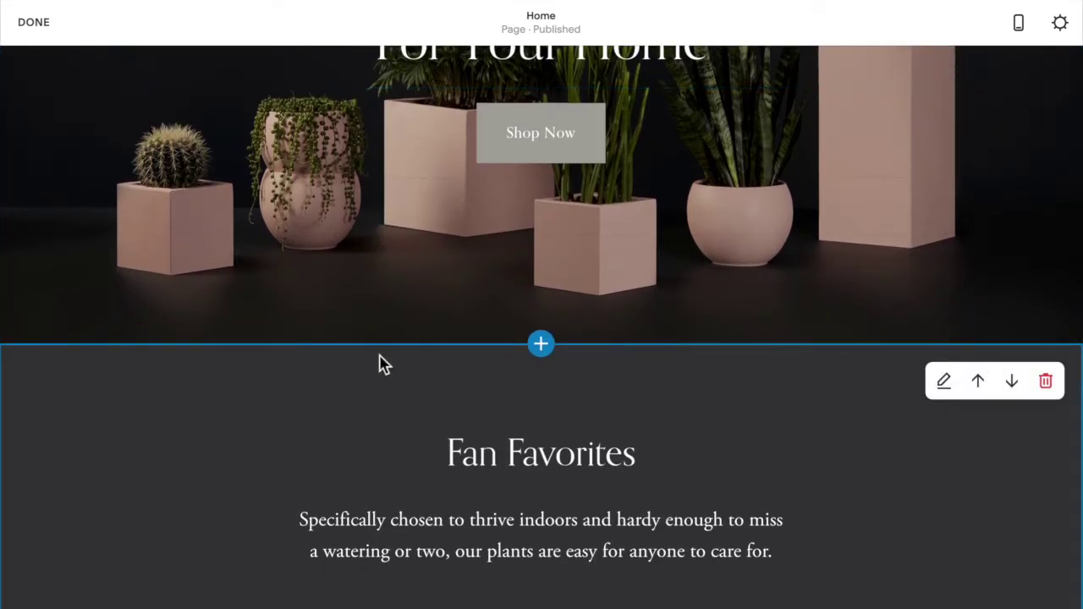
click(548, 357)
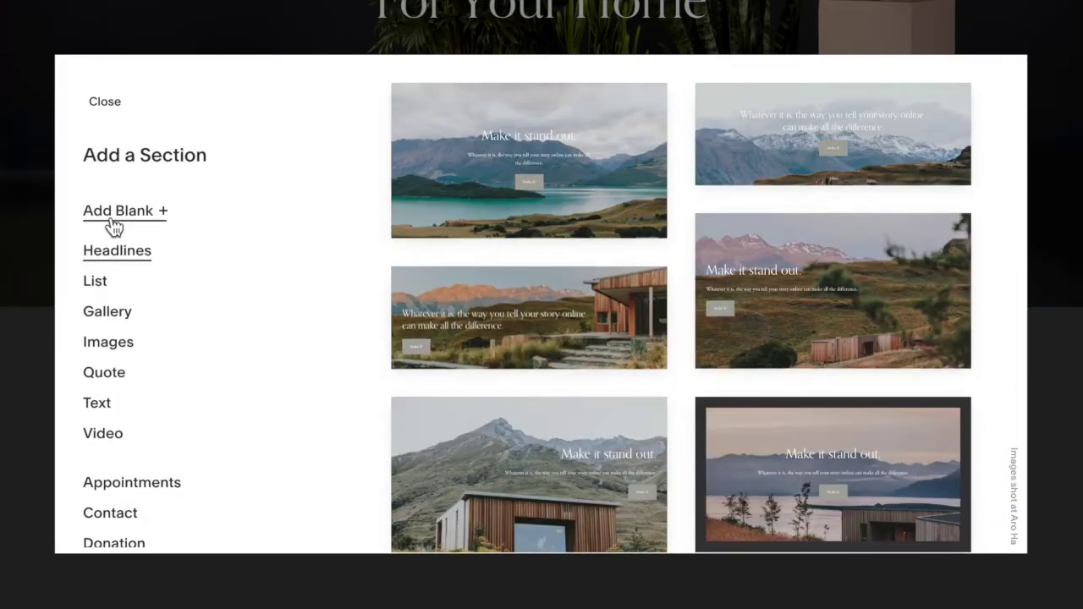
click(139, 220)
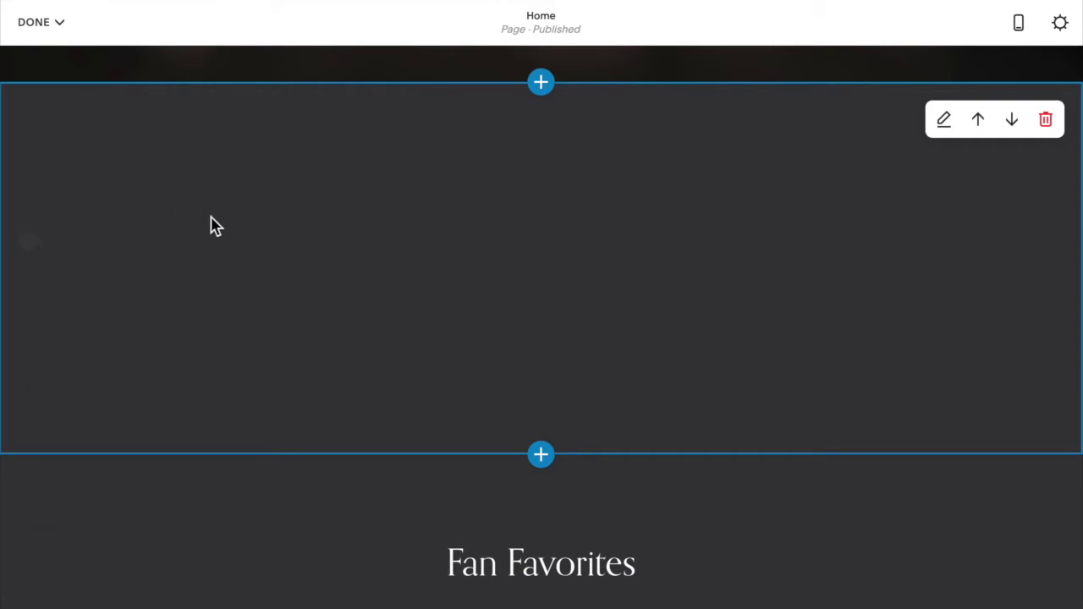
Enter "This is a Gallery Section" in the blank section, with "This is text beside a gallery section." as a second paragraph
click(237, 273)
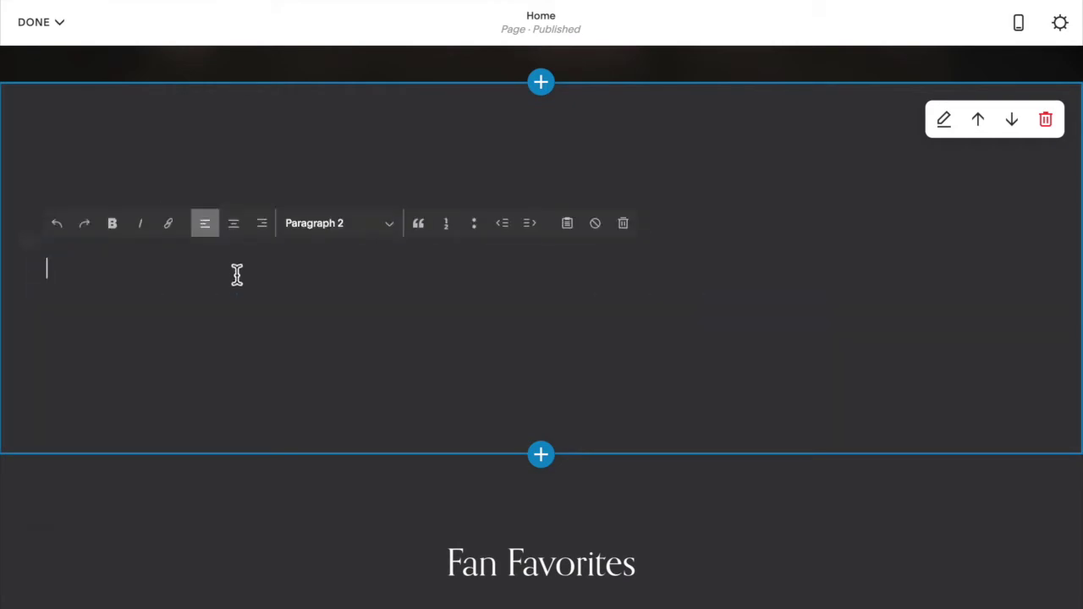
text(This is a Gal)
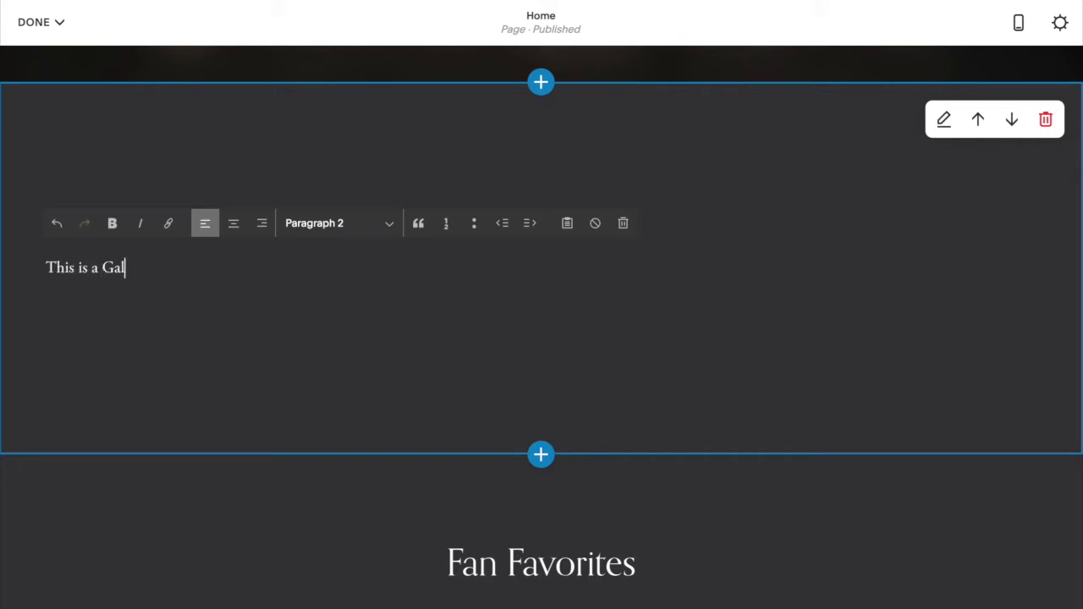
text(lery Section)
key(Return)
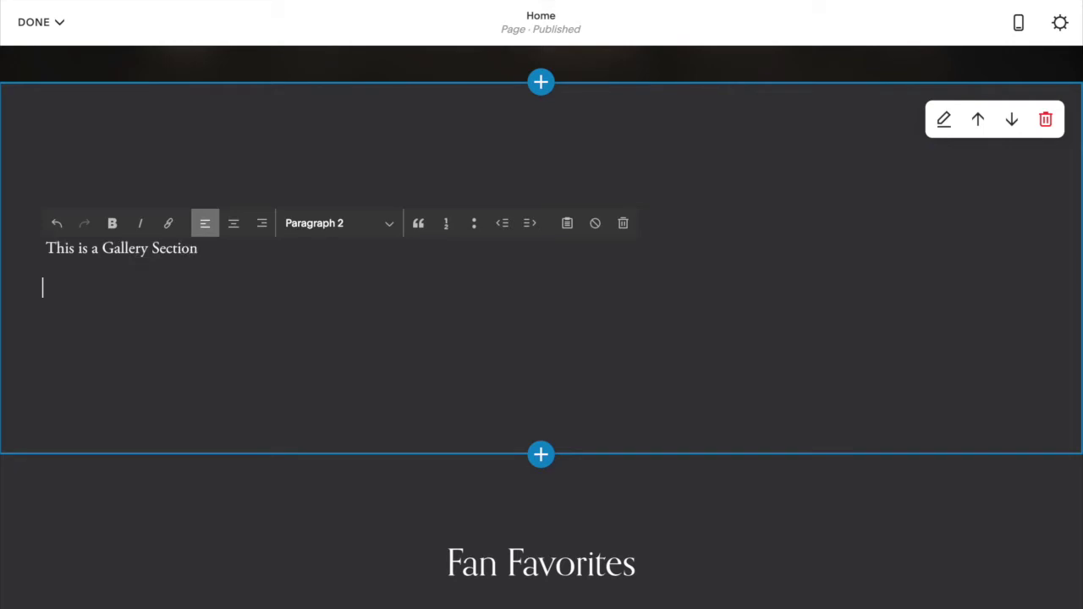
text(This is )
text(text b)
text(eside a g)
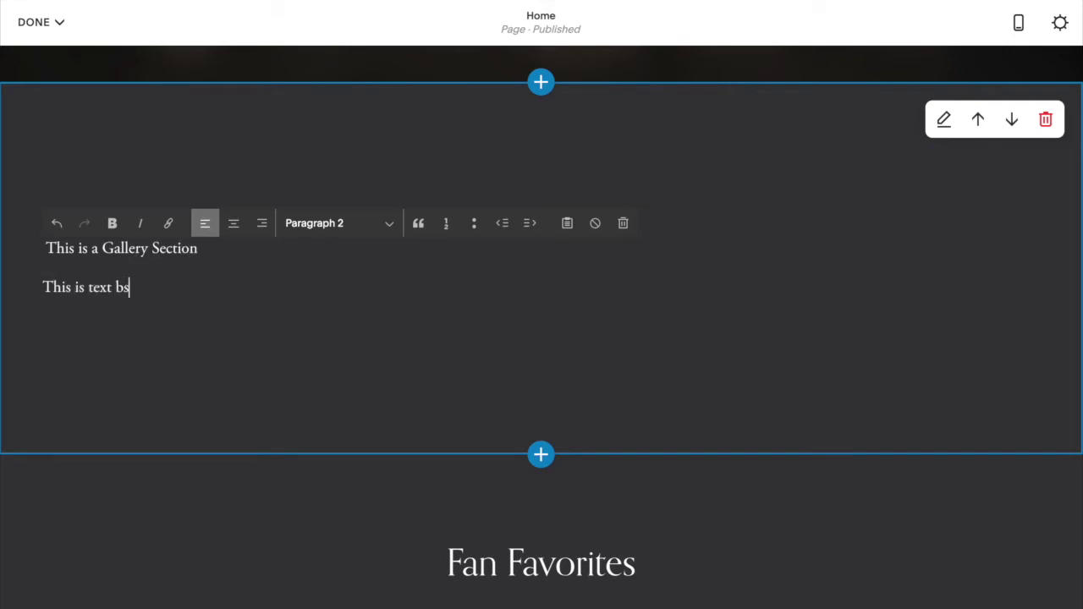
text(alle)
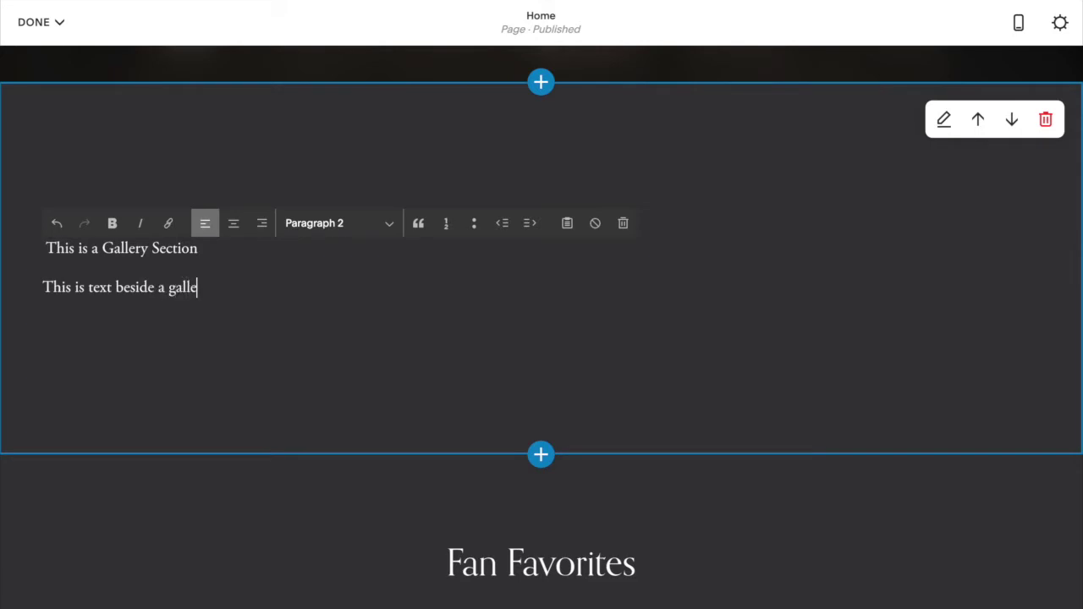
text(ry section.)
Copy the sentence "This is text beside a gallery section." and paste it repeatedly until the paragraph holds ten sentences
drag(267, 287, 5, 299)
key(ctrl+c)
key(Right)
key(ctrl+v)
key(ctrl+v)
key(ctrl+v)
key(ctrl+v)
key(ctrl+v)
key(ctrl+v)
key(ctrl+v)
key(ctrl+v)
key(ctrl+v)
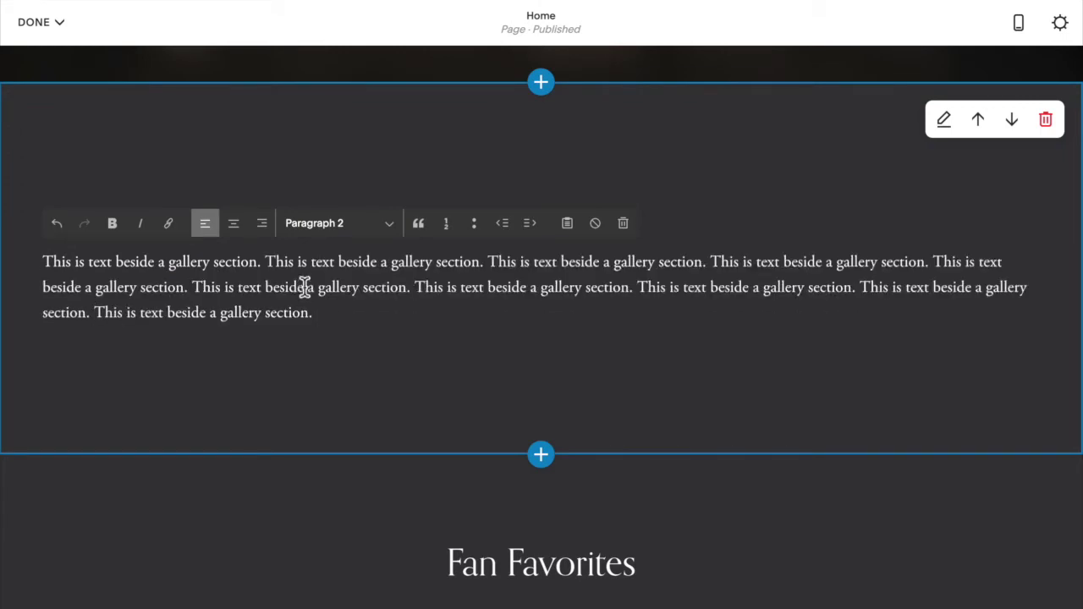
Format the line "This is a Gallery Section" as Heading 2
click(282, 175)
drag(211, 227, 34, 224)
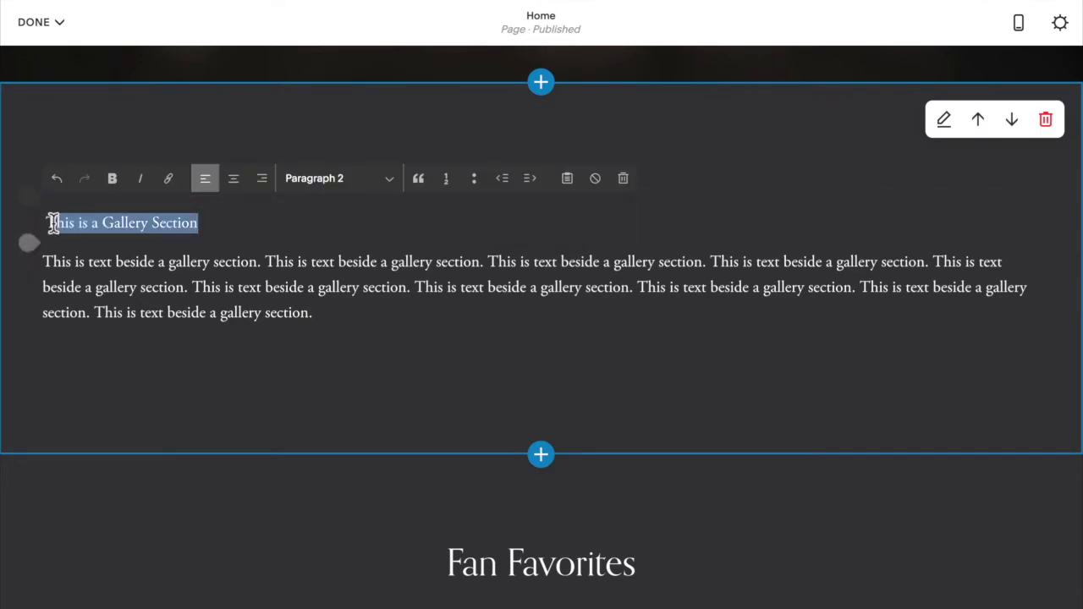
click(318, 181)
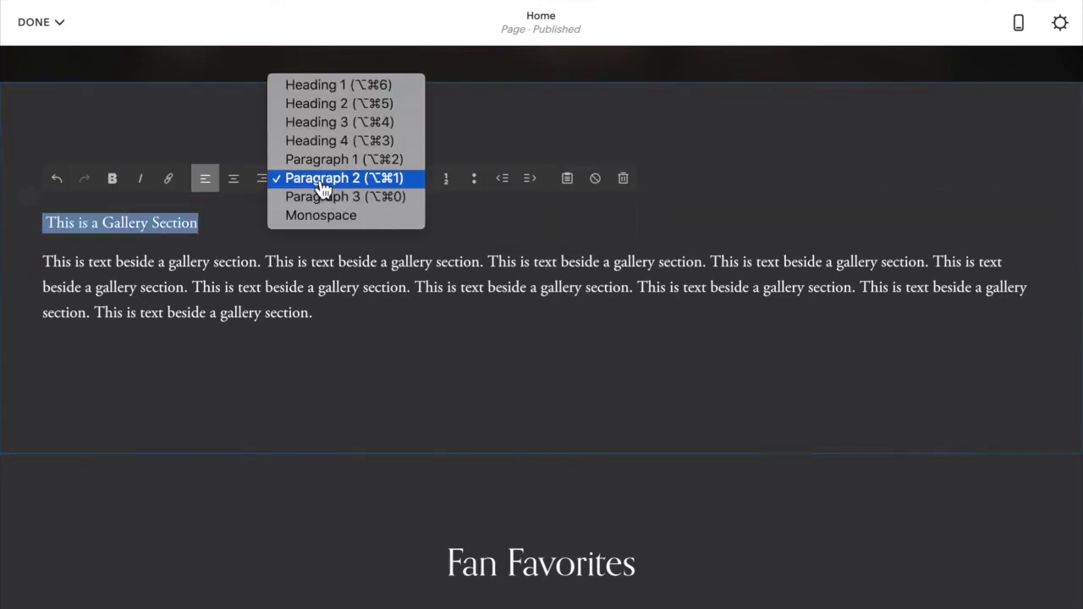
click(350, 103)
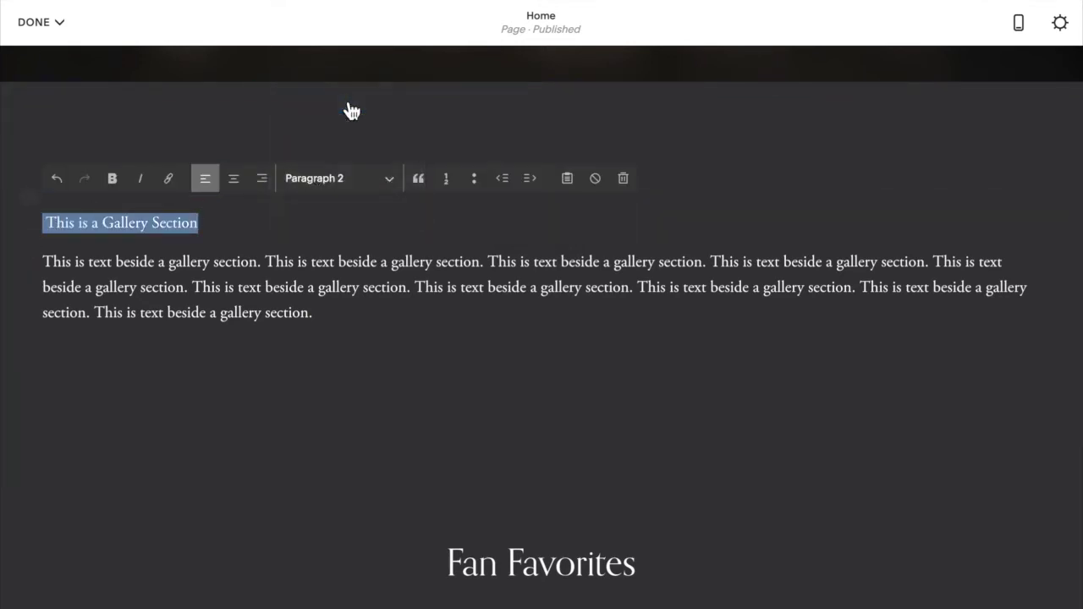
Format the repeated-sentence paragraph below the heading as Paragraph 1
click(331, 326)
drag(327, 331, 25, 271)
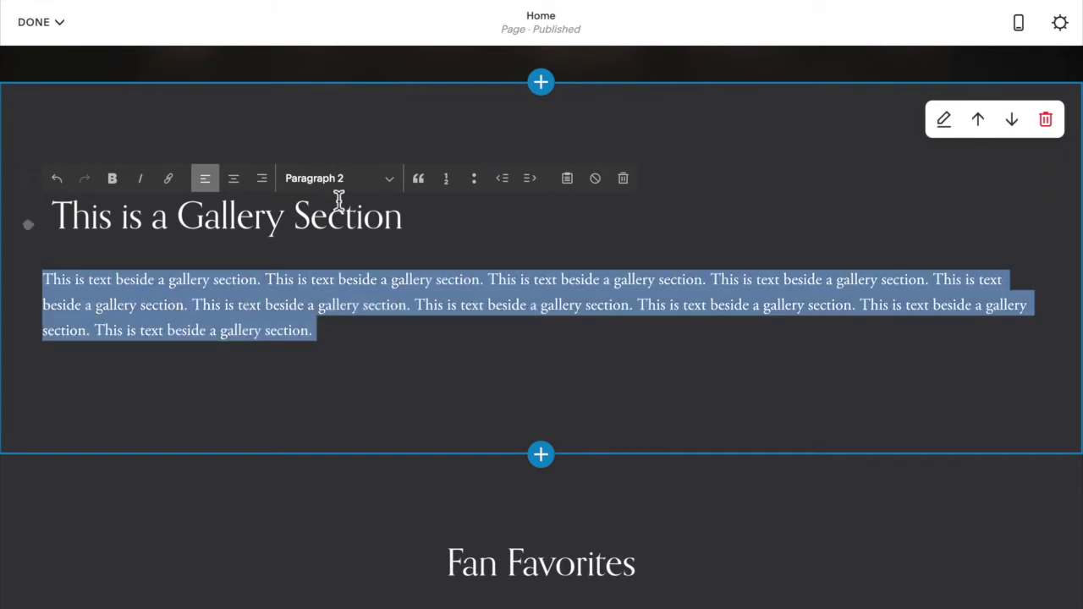
click(377, 180)
click(377, 179)
click(377, 180)
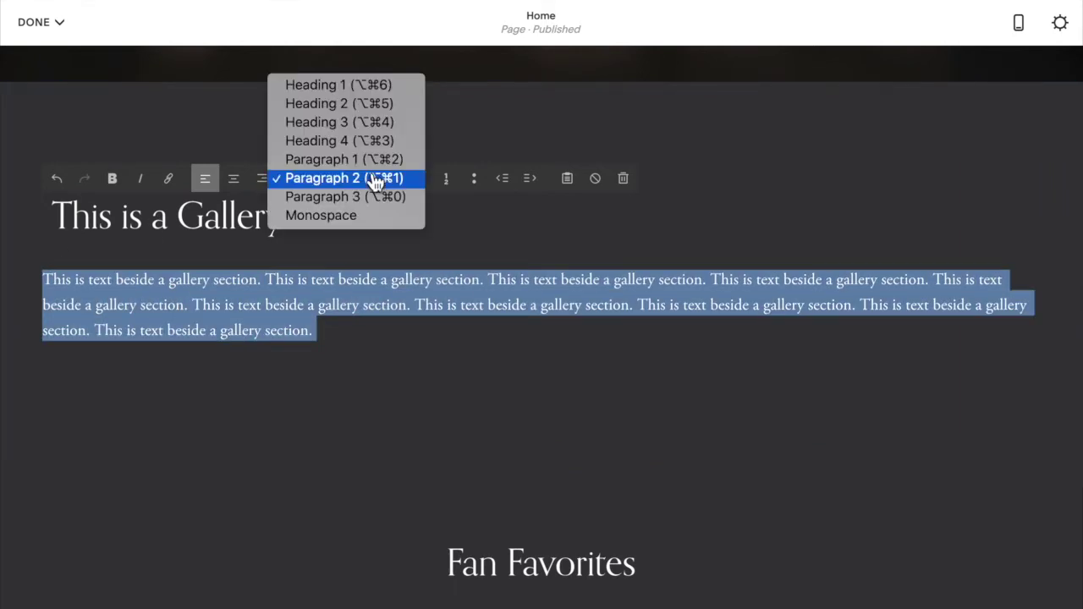
click(375, 158)
click(376, 409)
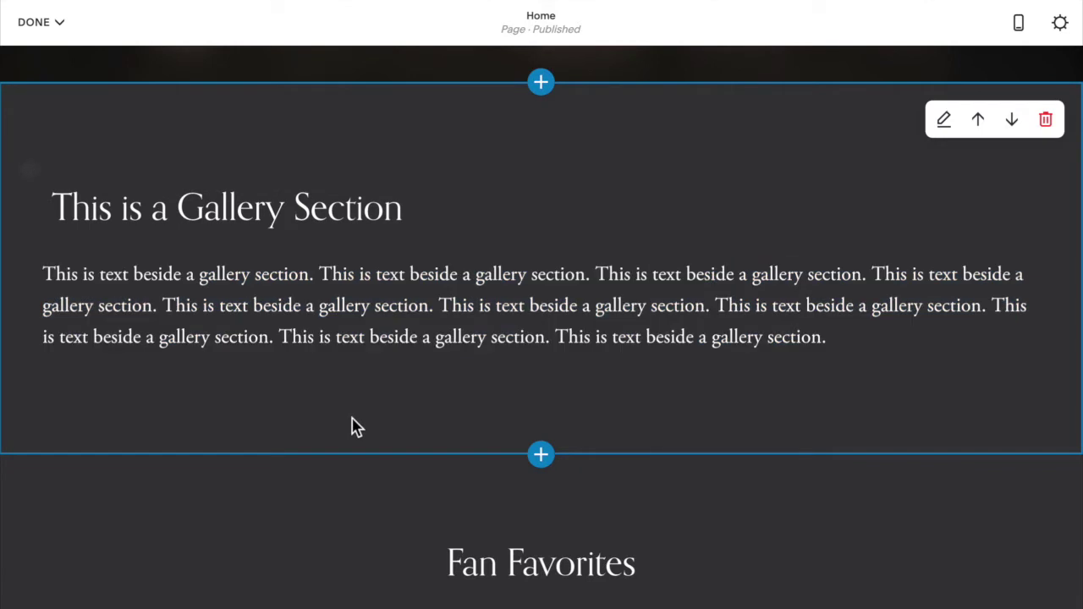
Add a simple slideshow gallery section with side arrows and thumbnails directly below the new text section
scroll(355, 428, down, 1)
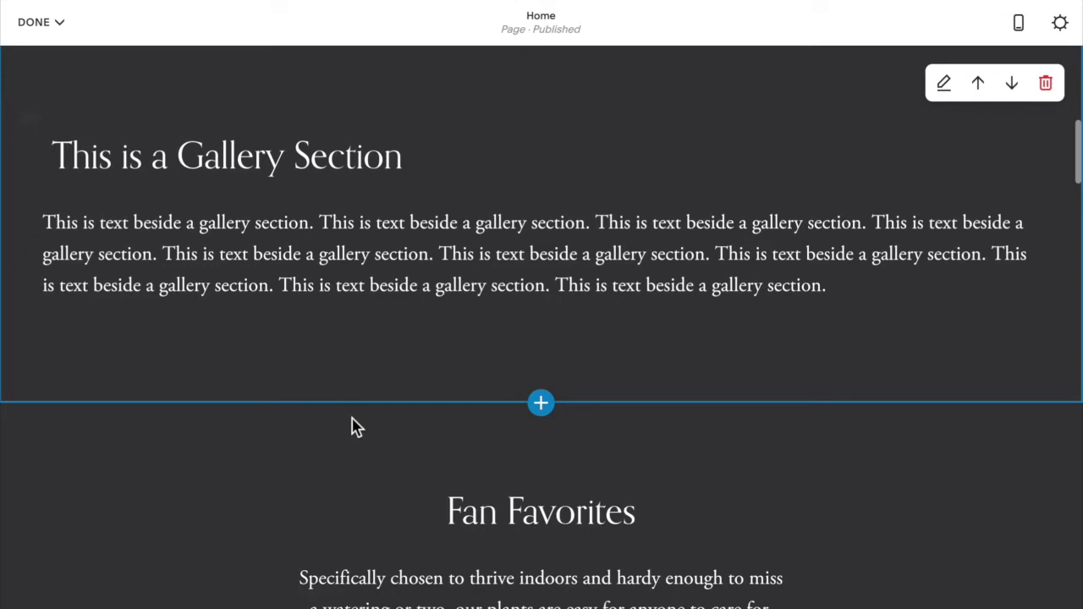
click(549, 409)
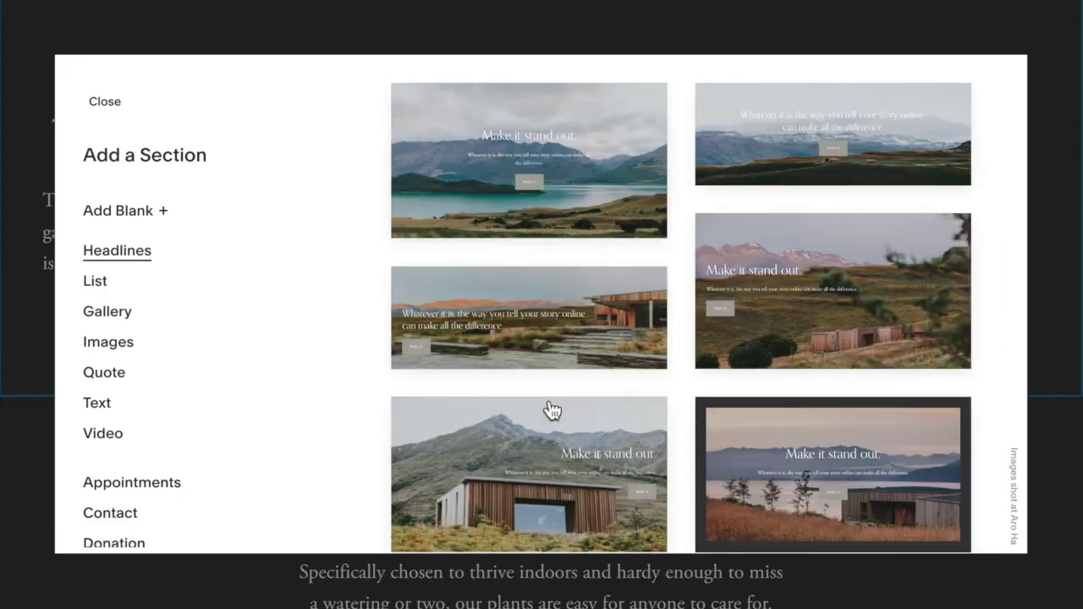
click(121, 315)
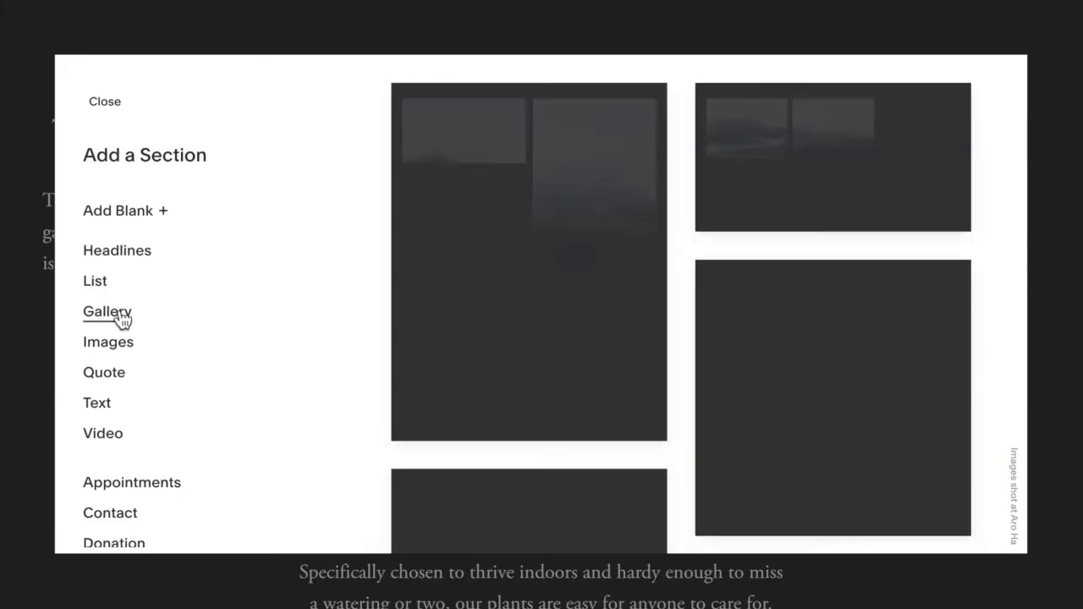
scroll(902, 259, down, 2)
scroll(900, 251, down, 4)
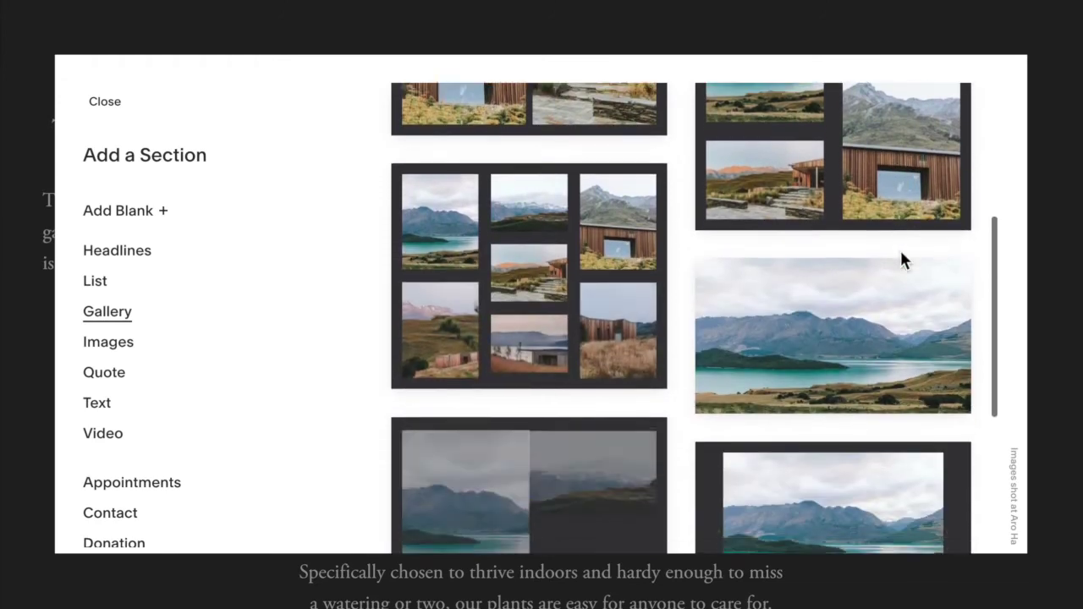
scroll(905, 263, up, 1)
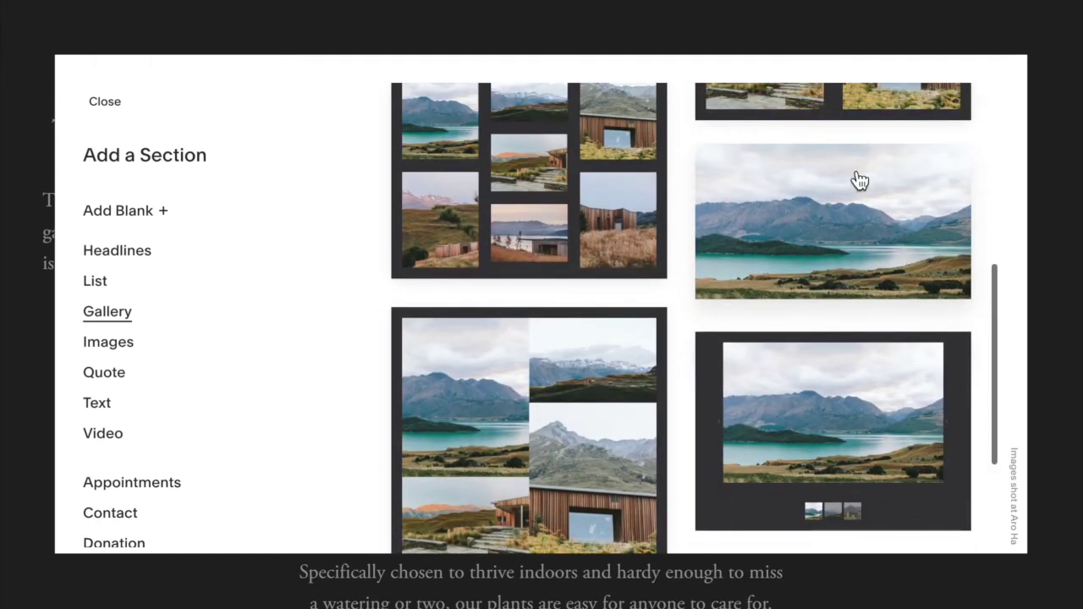
click(865, 460)
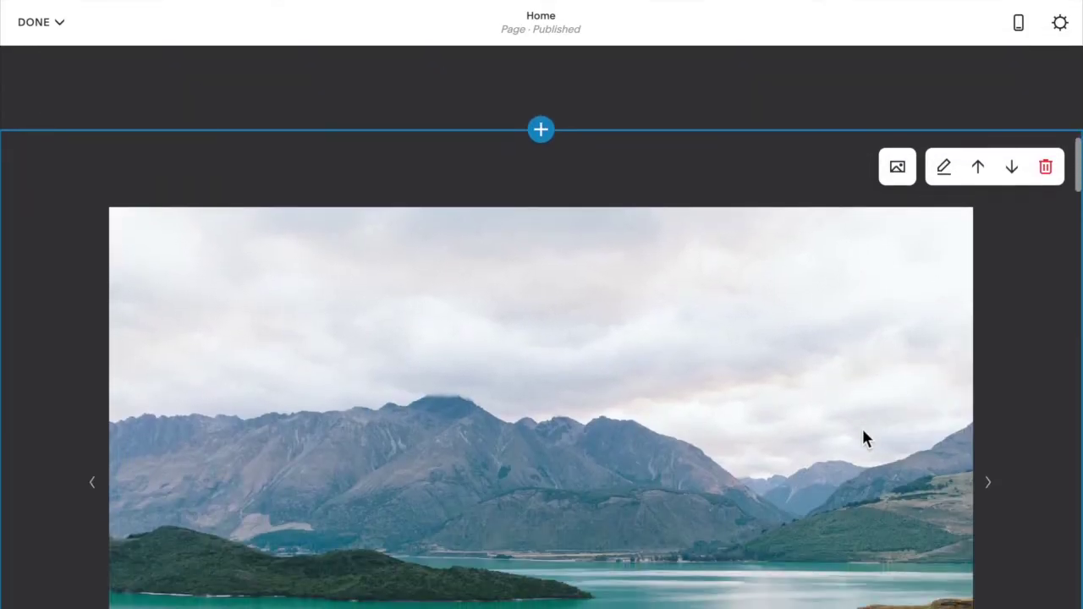
Set the slideshow gallery's height to S and width to L, and turn off its thumbnails
click(947, 168)
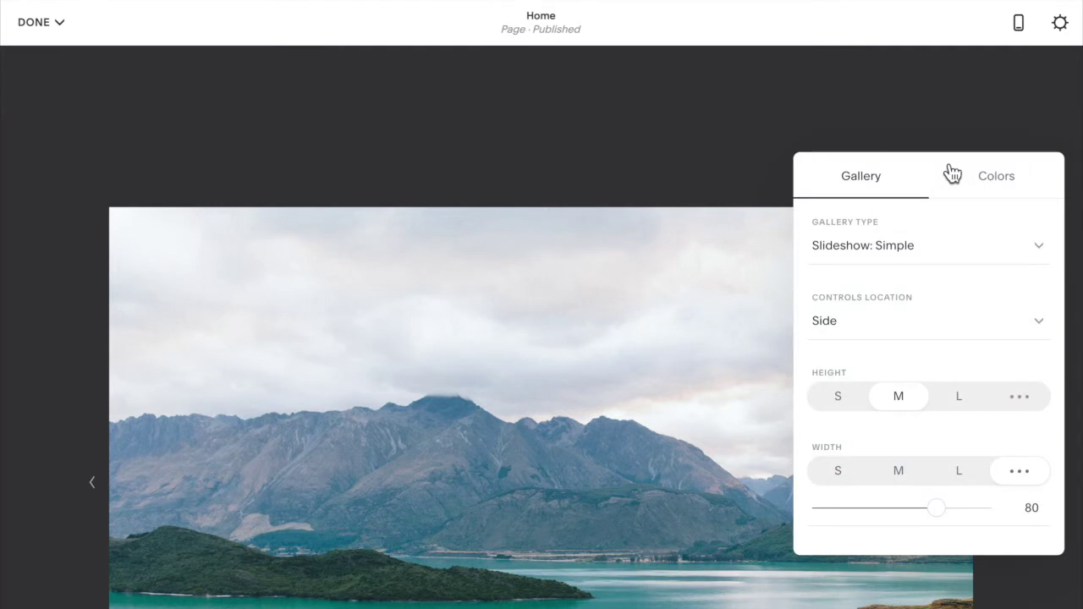
click(848, 406)
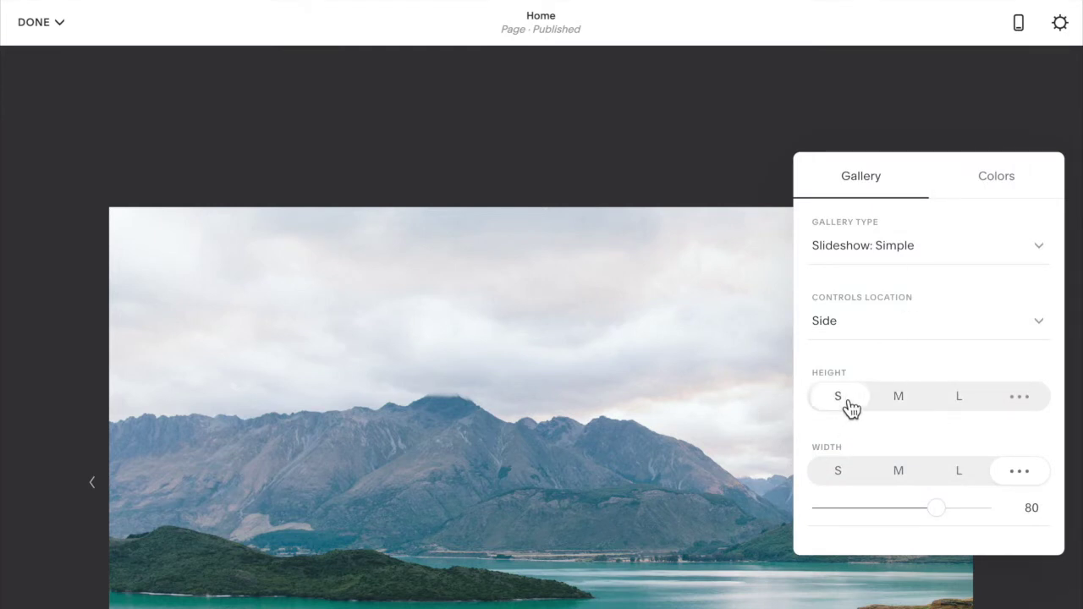
click(961, 476)
scroll(967, 482, down, 2)
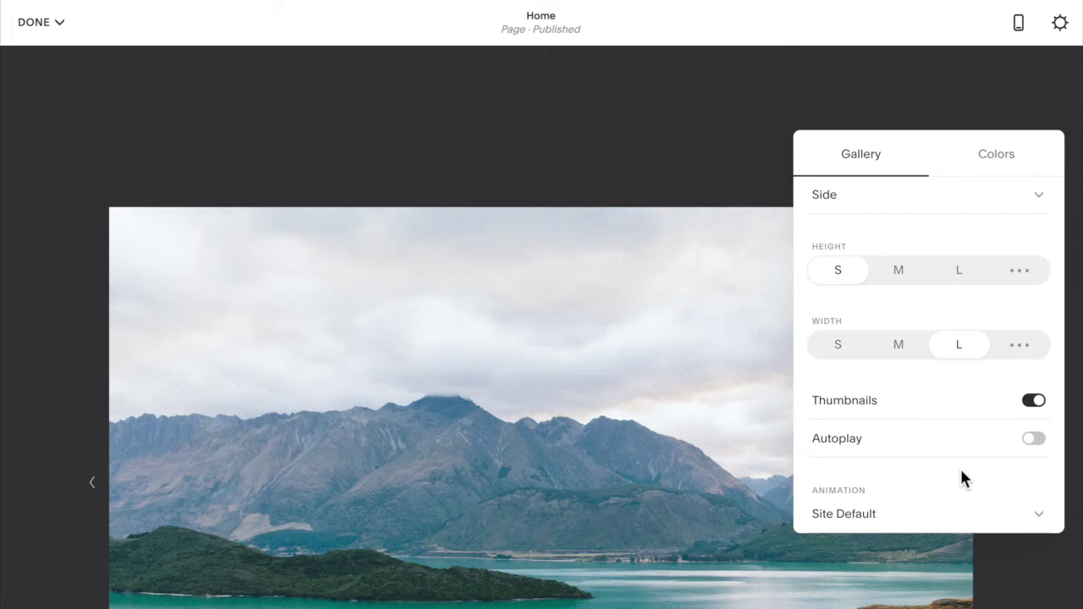
click(1035, 401)
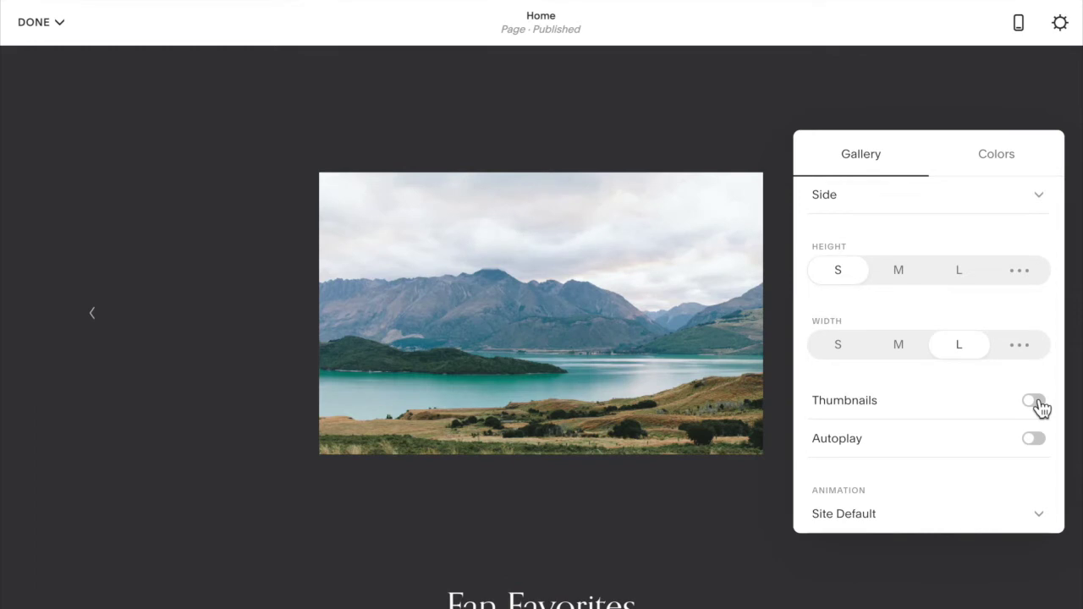
click(715, 515)
Set the section height of the "This is a Gallery Section" text section to S
scroll(880, 418, up, 3)
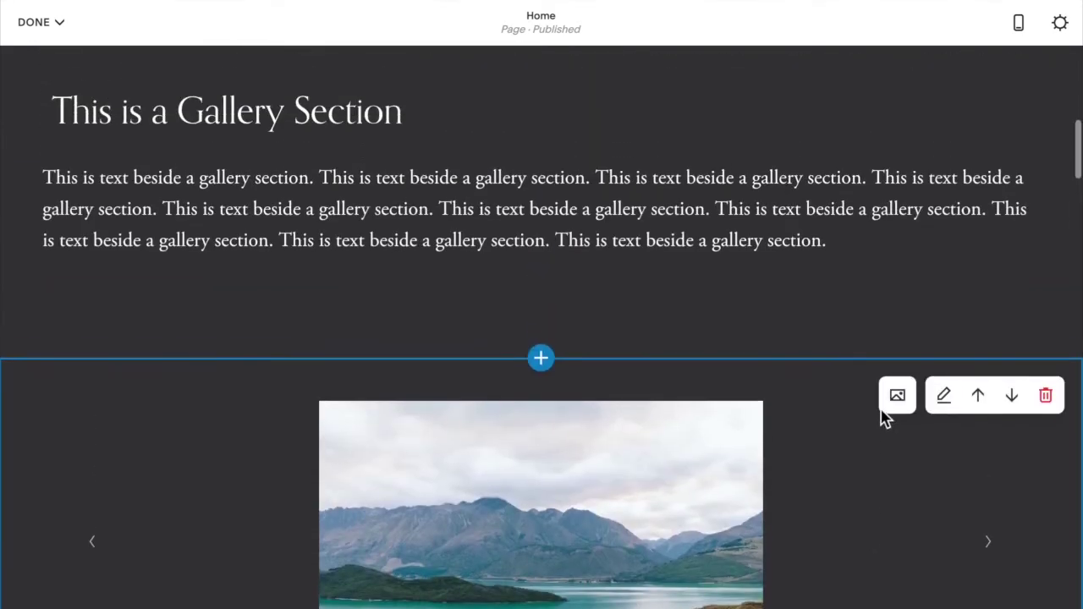
scroll(884, 418, up, 1)
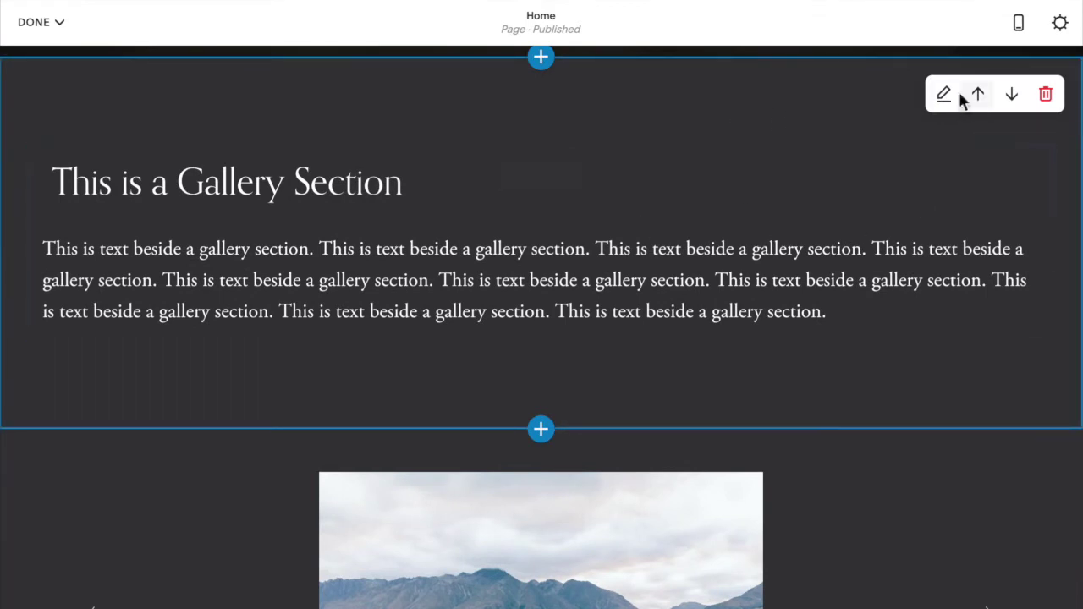
click(946, 98)
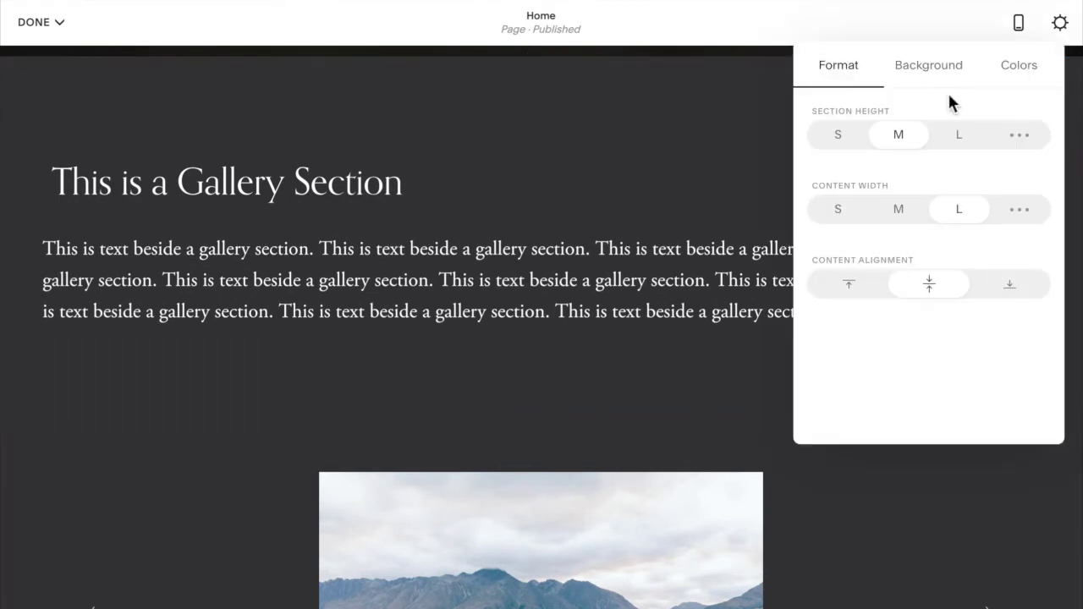
click(837, 134)
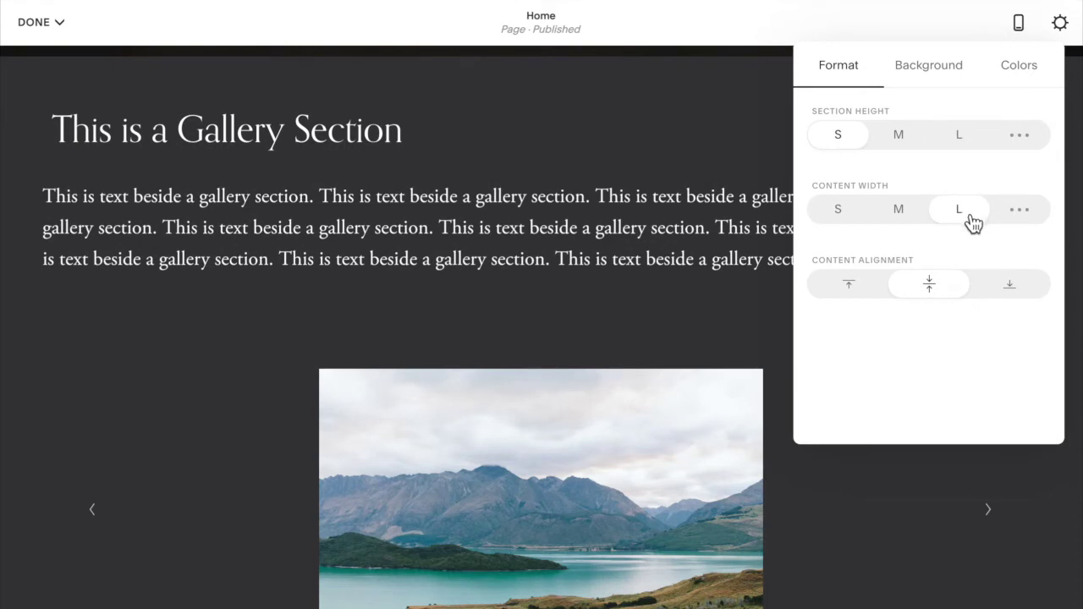
click(738, 119)
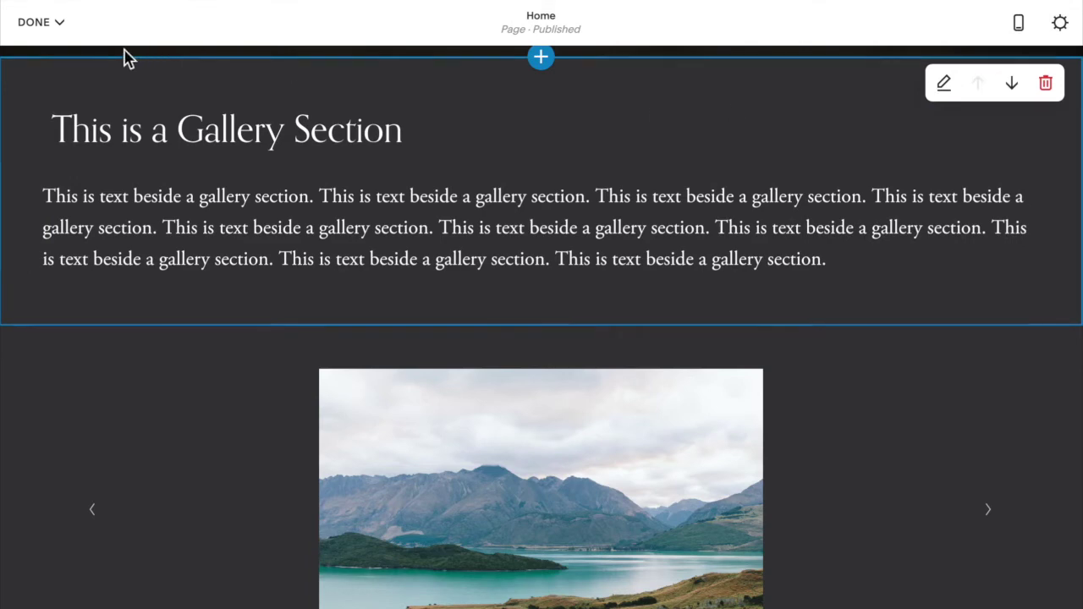
Save the Home page edits, leave editing mode, and return to the site's main menu
click(35, 24)
click(46, 55)
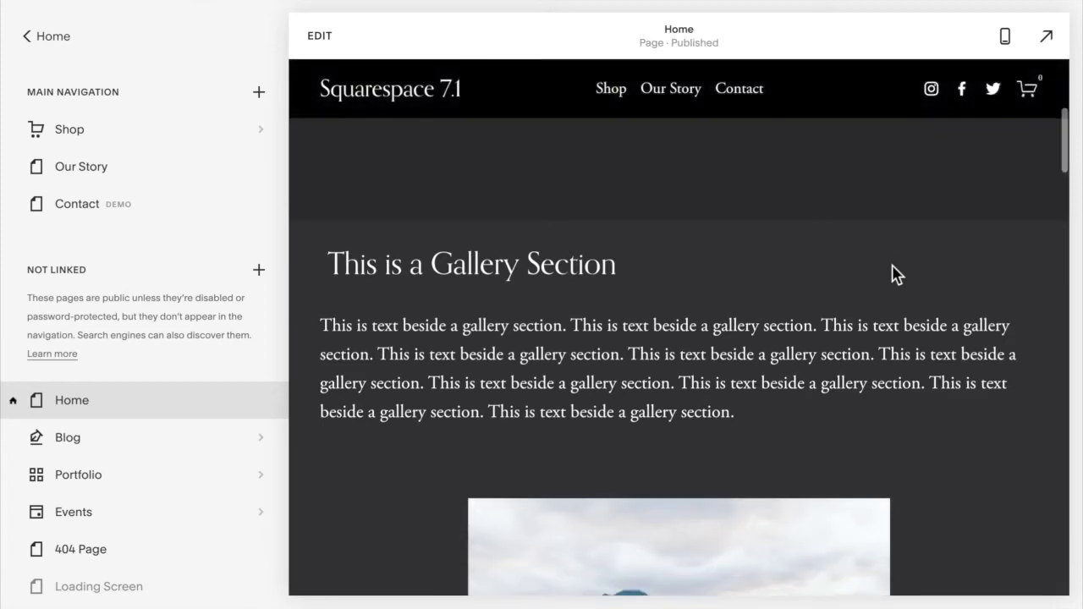
scroll(897, 273, down, 3)
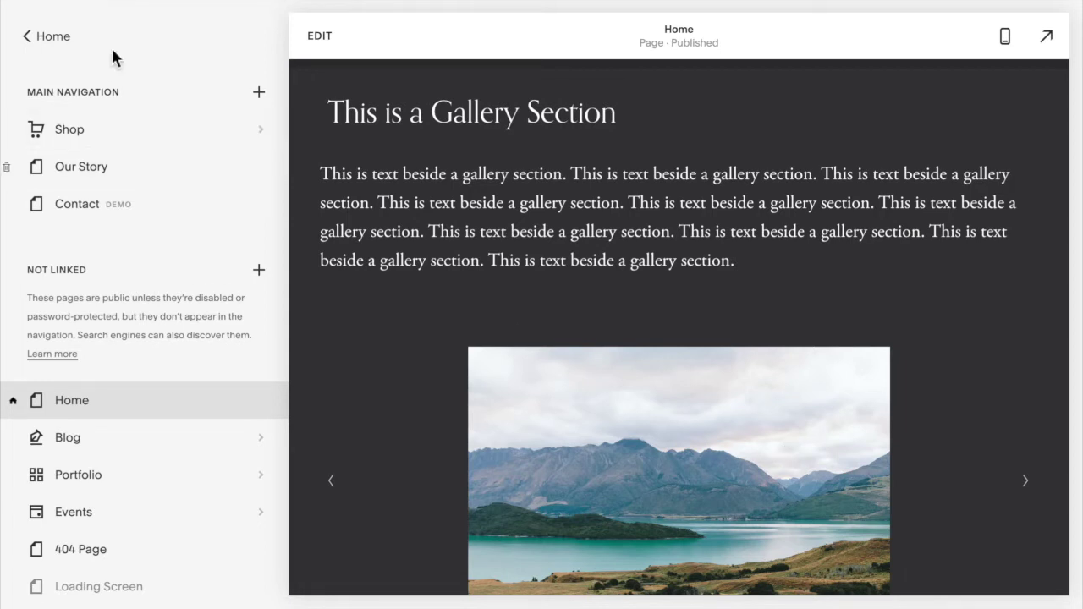
click(52, 36)
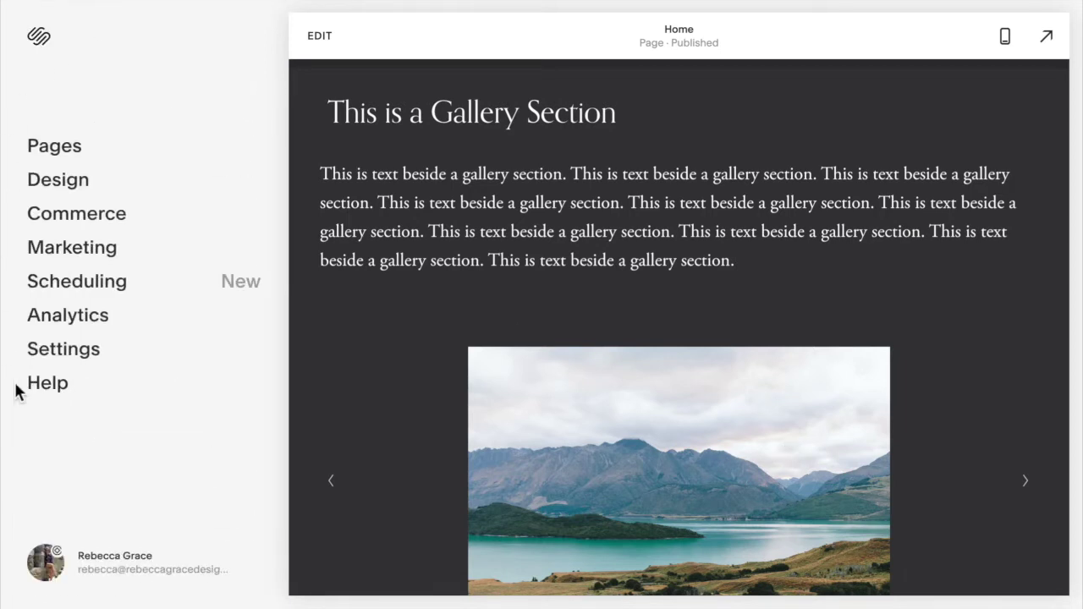
Add custom CSS for 641px and wider under #COLLECTIONID: page sections 2 and 3 at 50% width, 80vh min-height, centered items, section 2 floated left
click(81, 184)
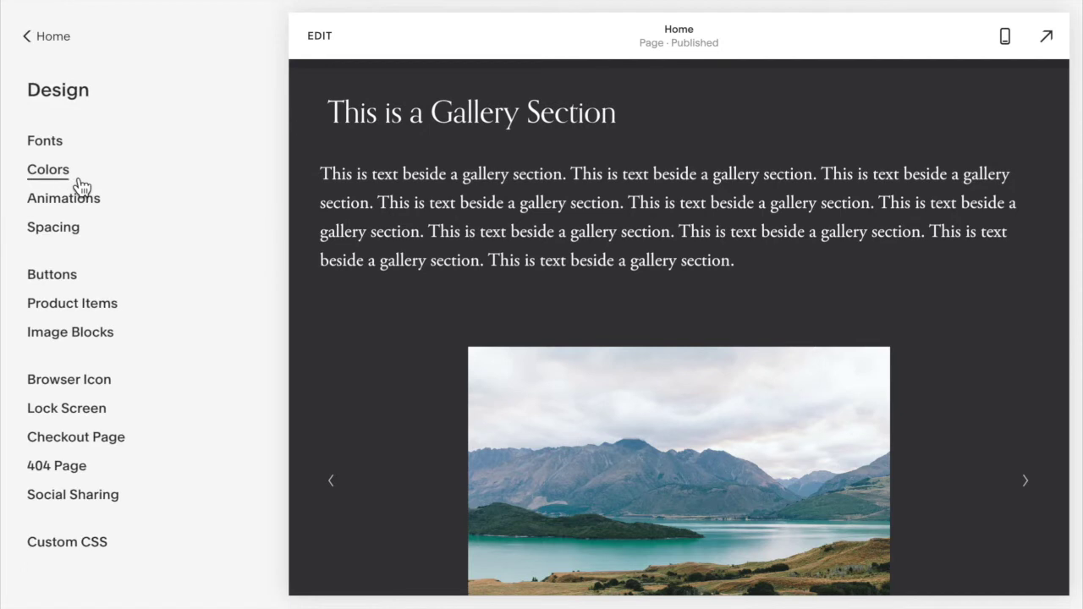
click(96, 543)
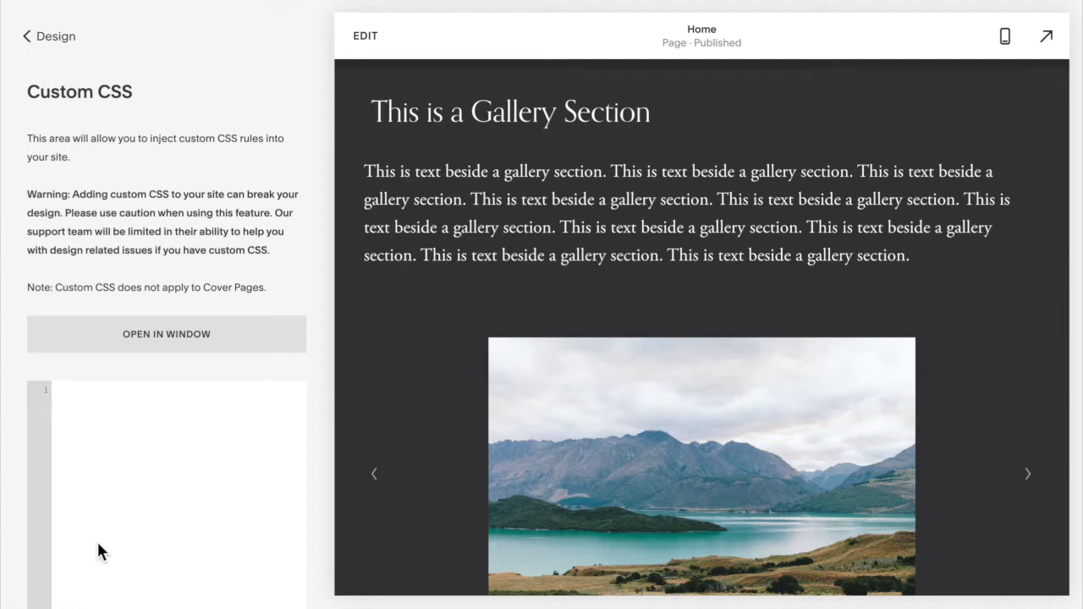
scroll(96, 538, down, 2)
text(@media only screen and (min-width: 641px){   #COLLECTIONID {     #page .page-section:nth-of-type(2) {       width: 50%;       min-height: 80vh;       align-items: center;       float: left;     }     #page .page-section:nth-of-type(3) {       width: 50%;       min-height: 80vh;       align-items: center;     }   } })
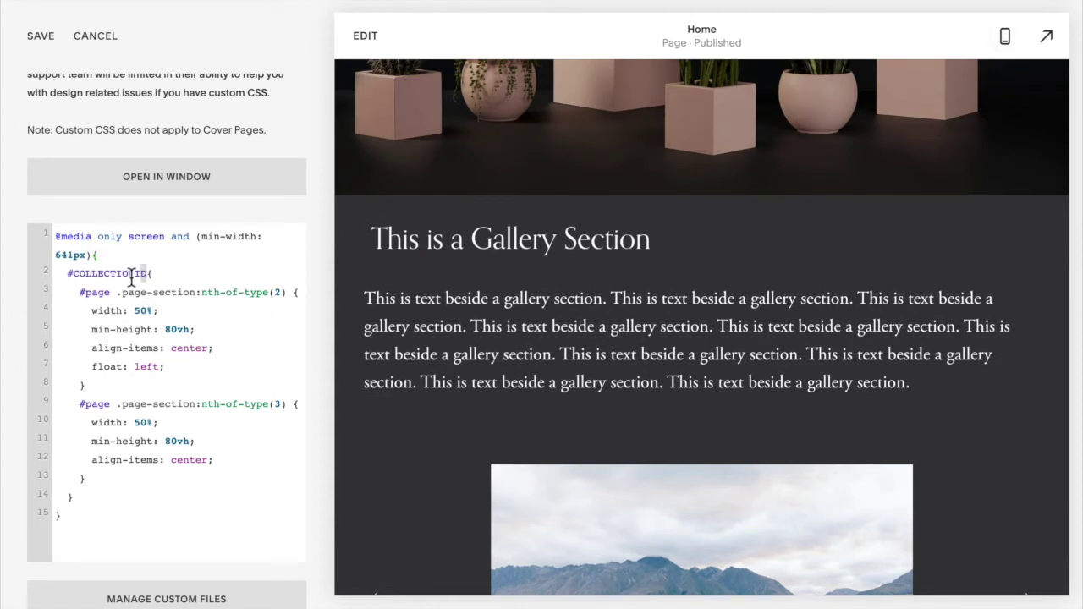
Select the COLLECTIONID placeholder in the custom CSS and inspect the text section in the Home page preview
drag(146, 273, 73, 275)
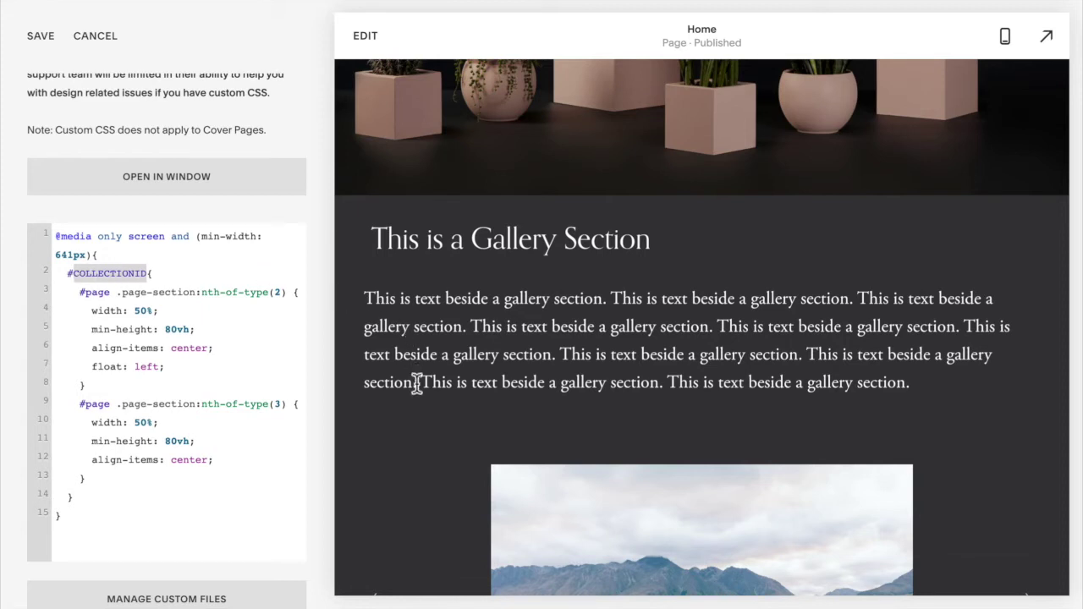
right_click(413, 433)
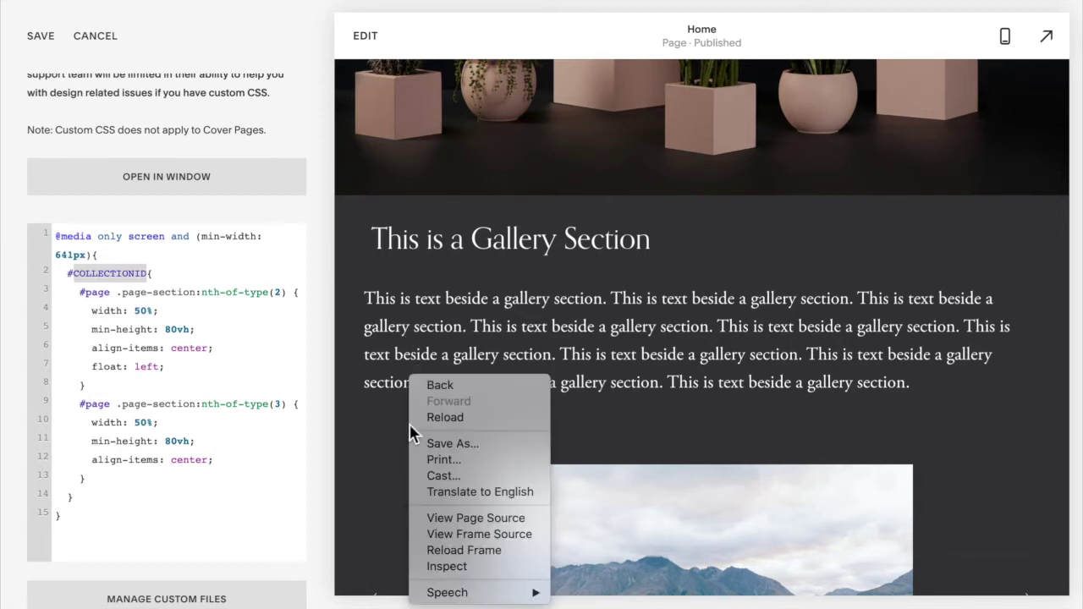
click(471, 567)
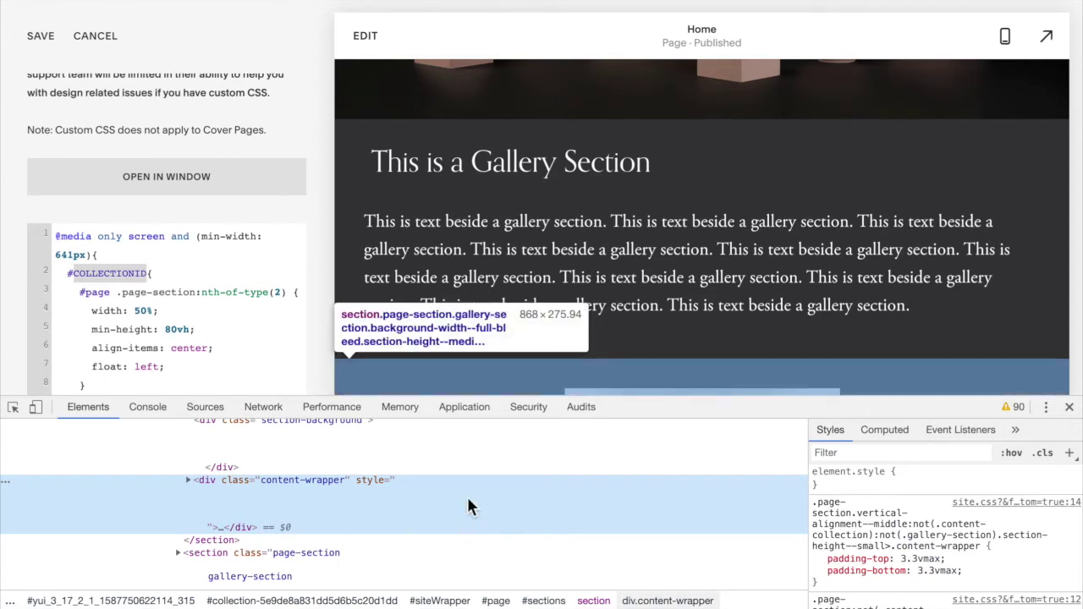
Find the body element in the inspected Home page code and copy its collection ID
scroll(471, 506, down, 10)
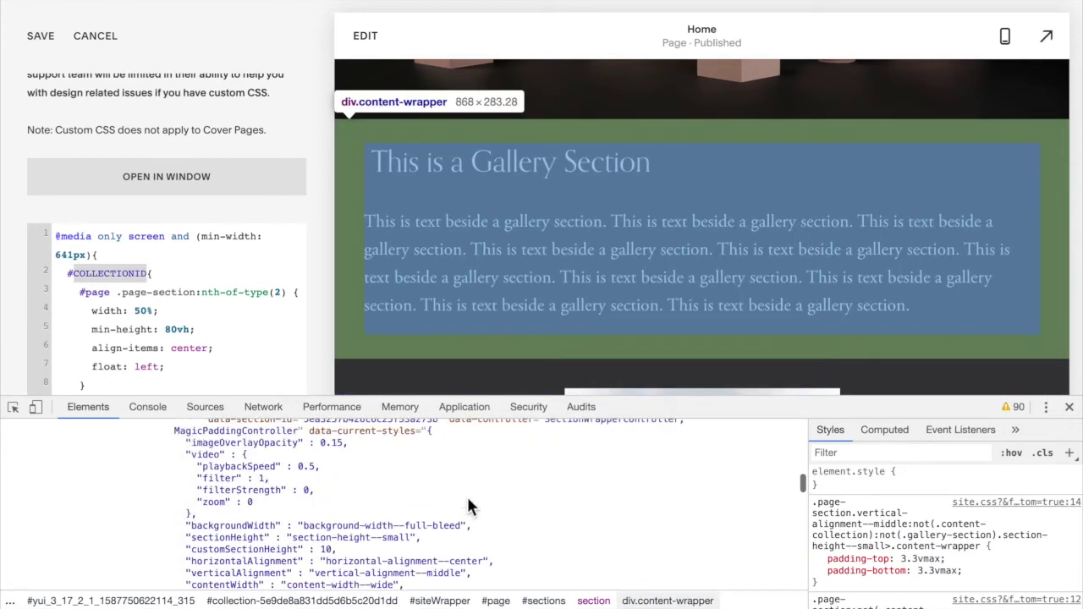
scroll(471, 506, down, 10)
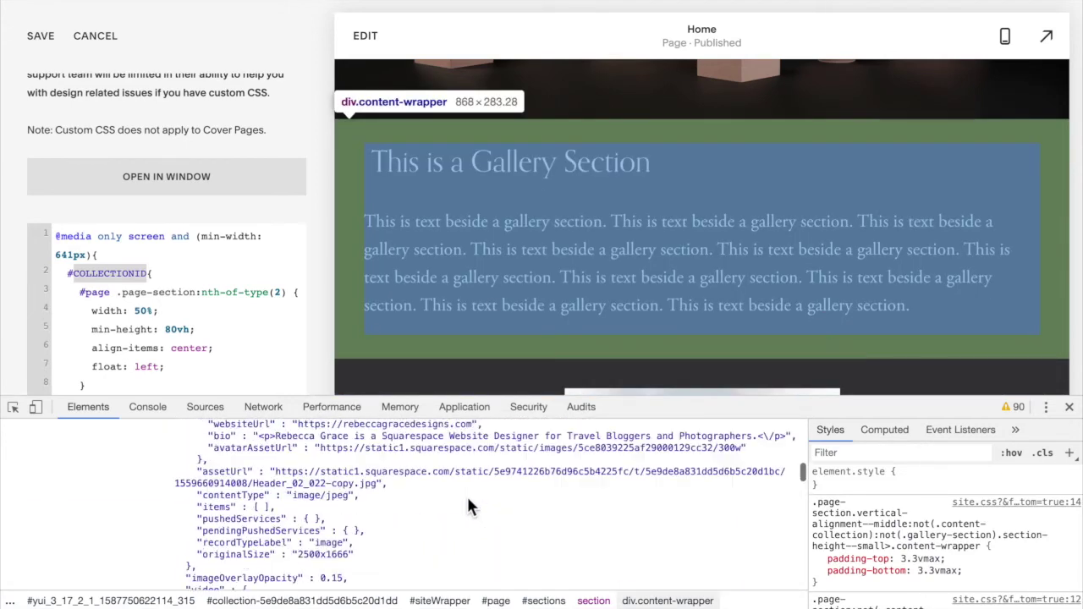
scroll(470, 506, up, 10)
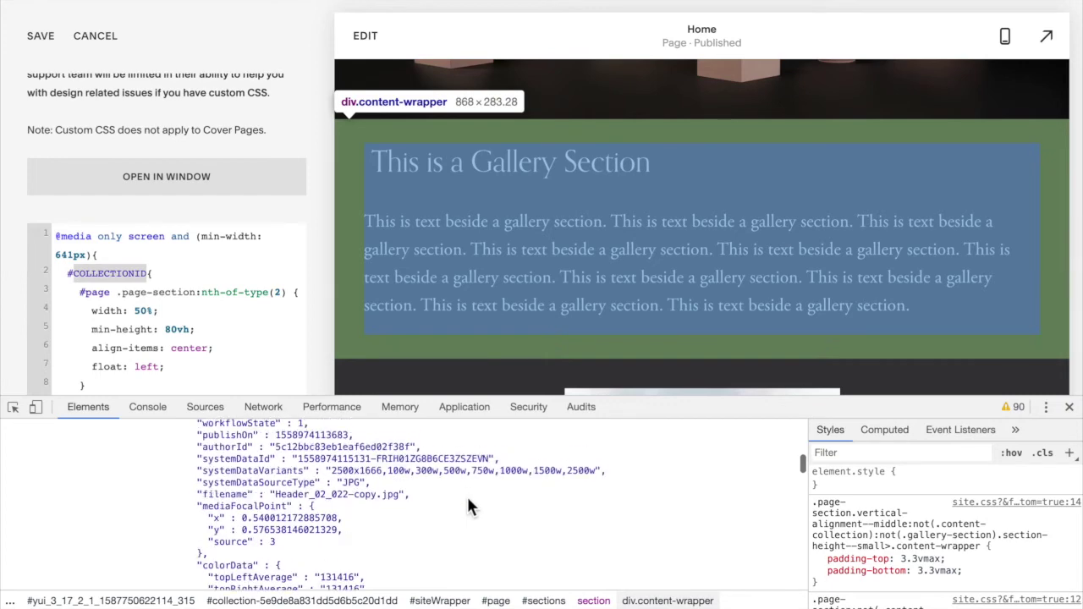
scroll(470, 506, up, 10)
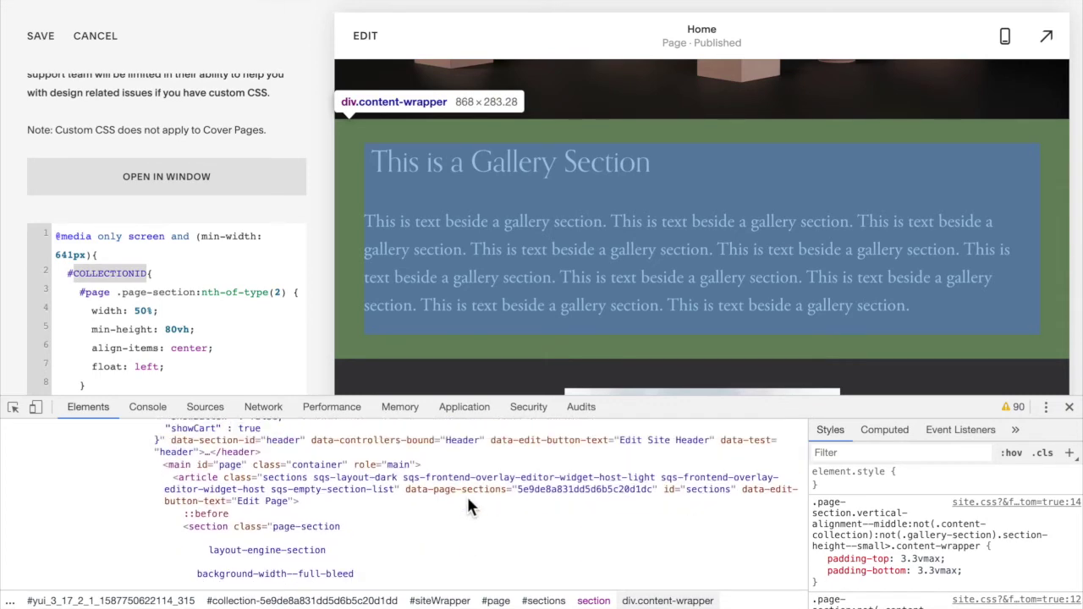
scroll(468, 499, up, 10)
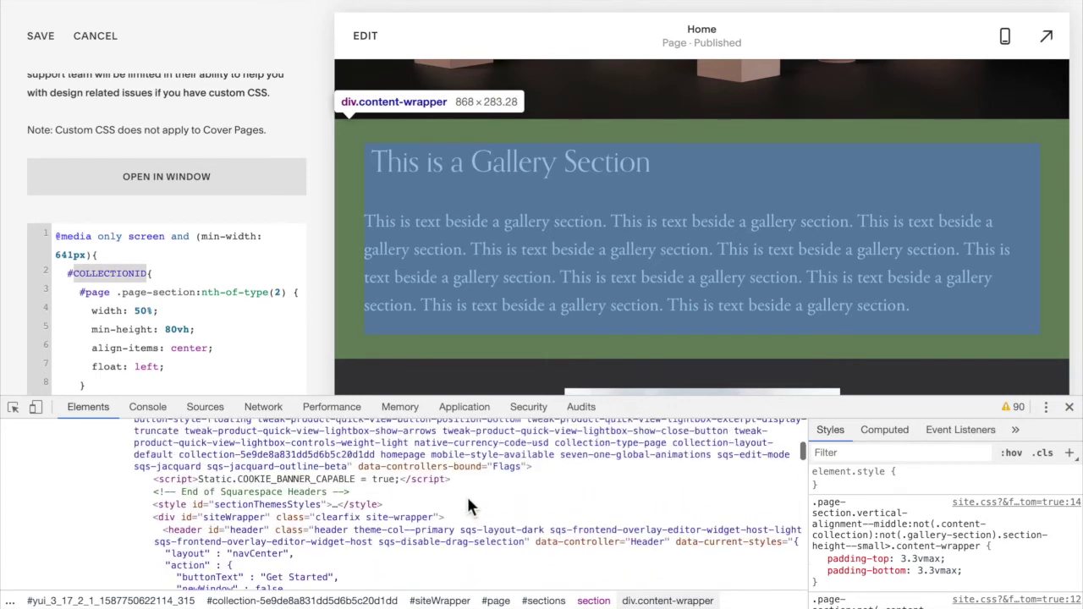
scroll(467, 497, up, 10)
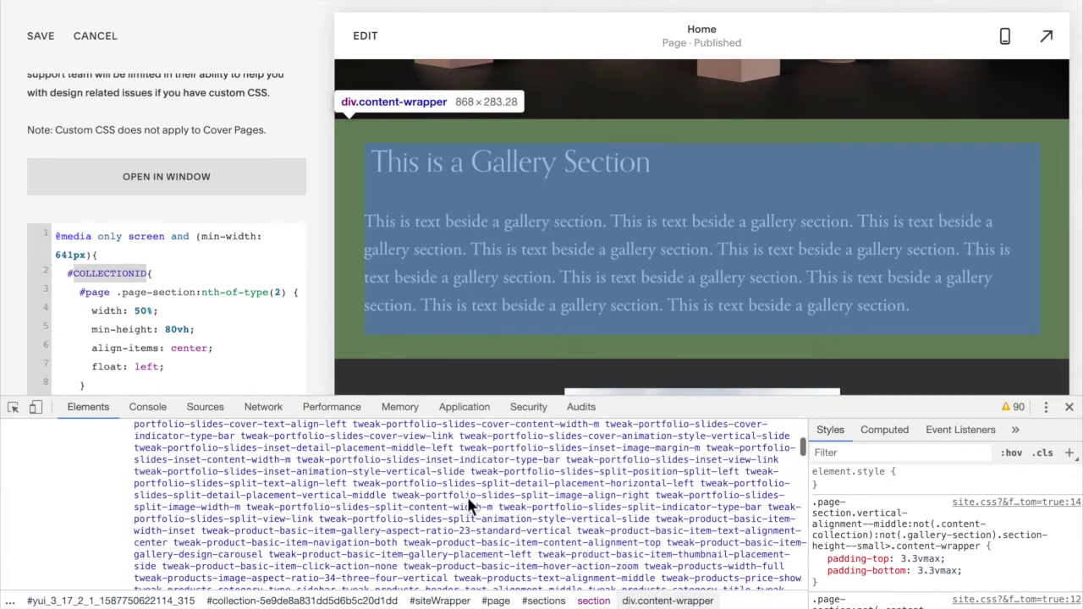
scroll(467, 496, up, 10)
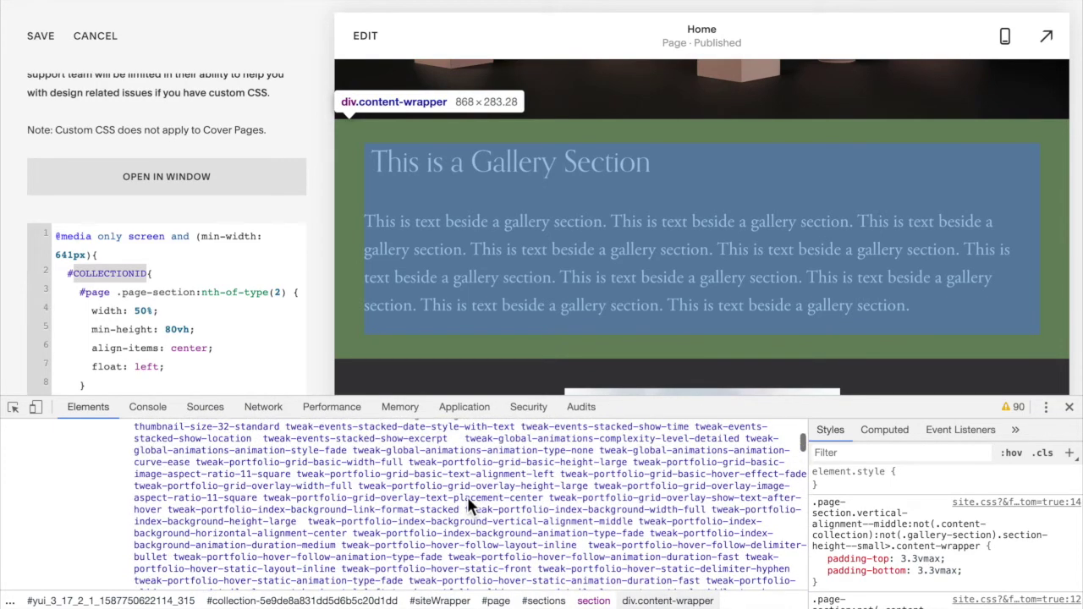
scroll(467, 496, up, 10)
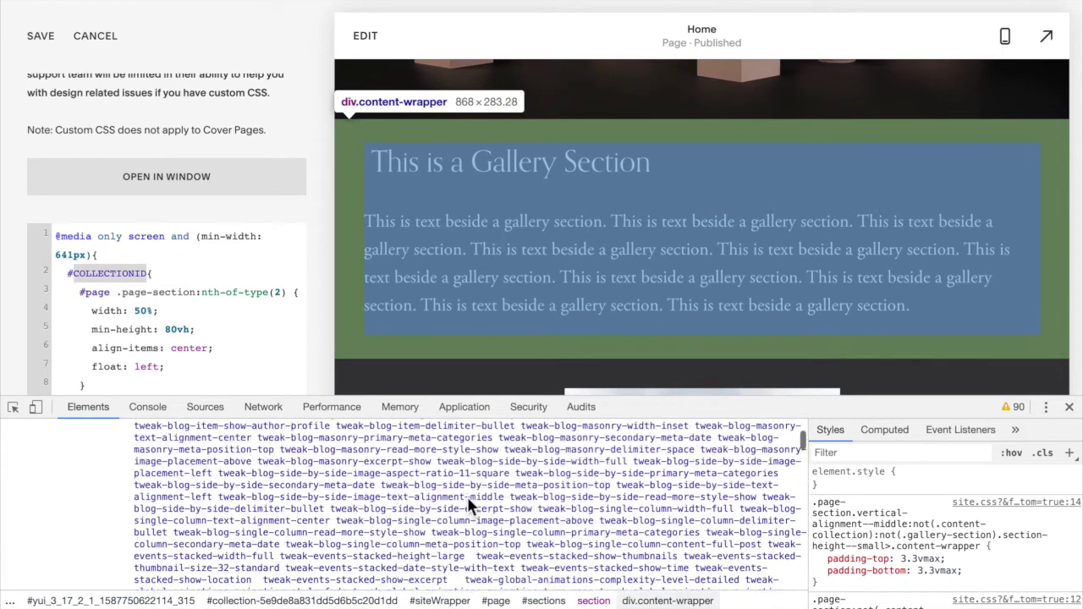
scroll(467, 497, up, 10)
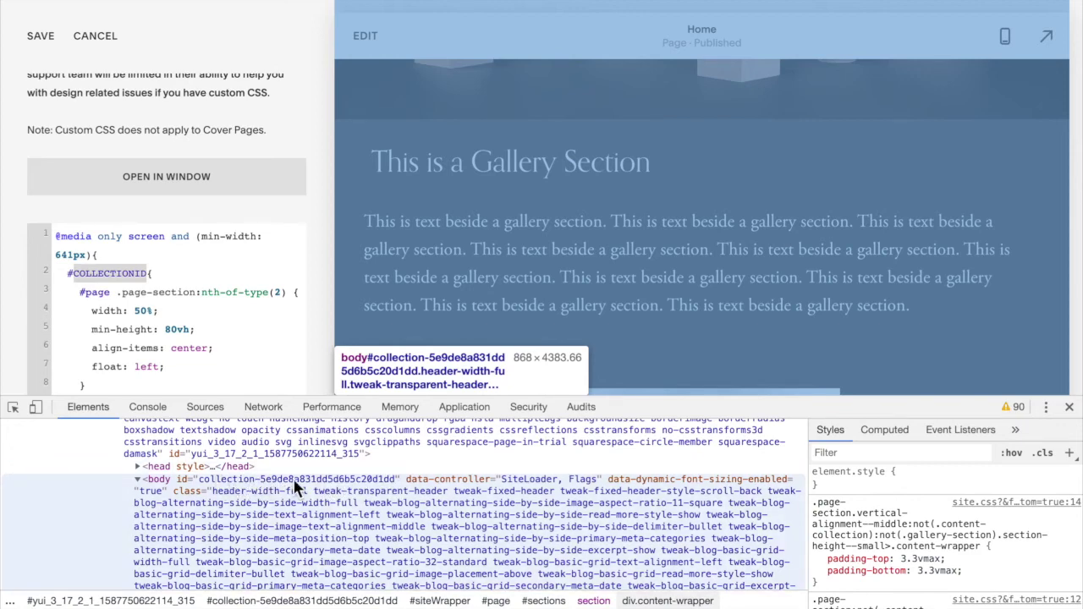
click(293, 478)
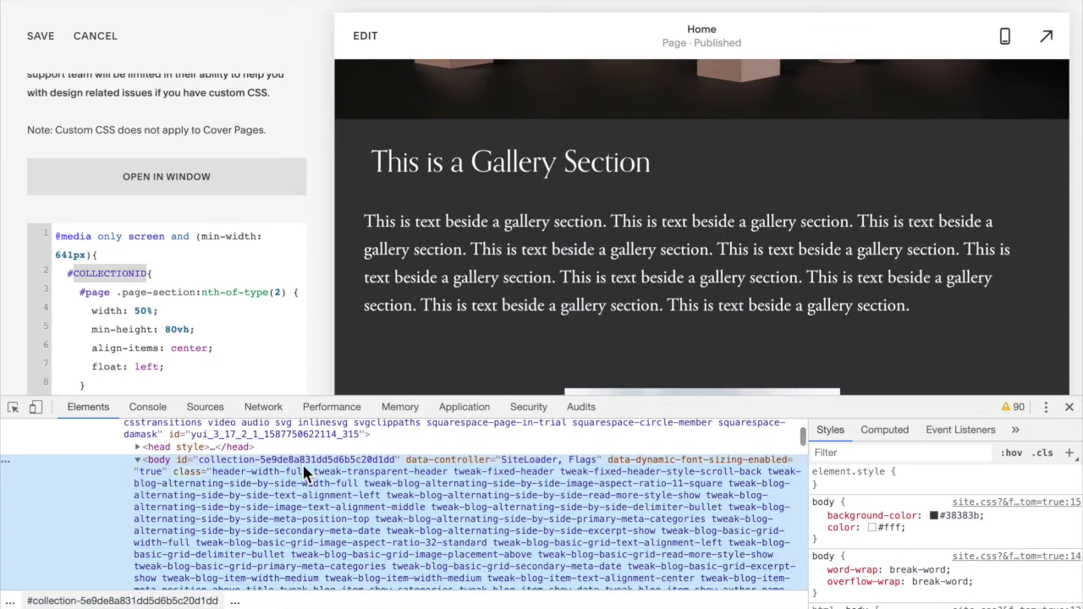
double_click(302, 461)
key(ctrl+c)
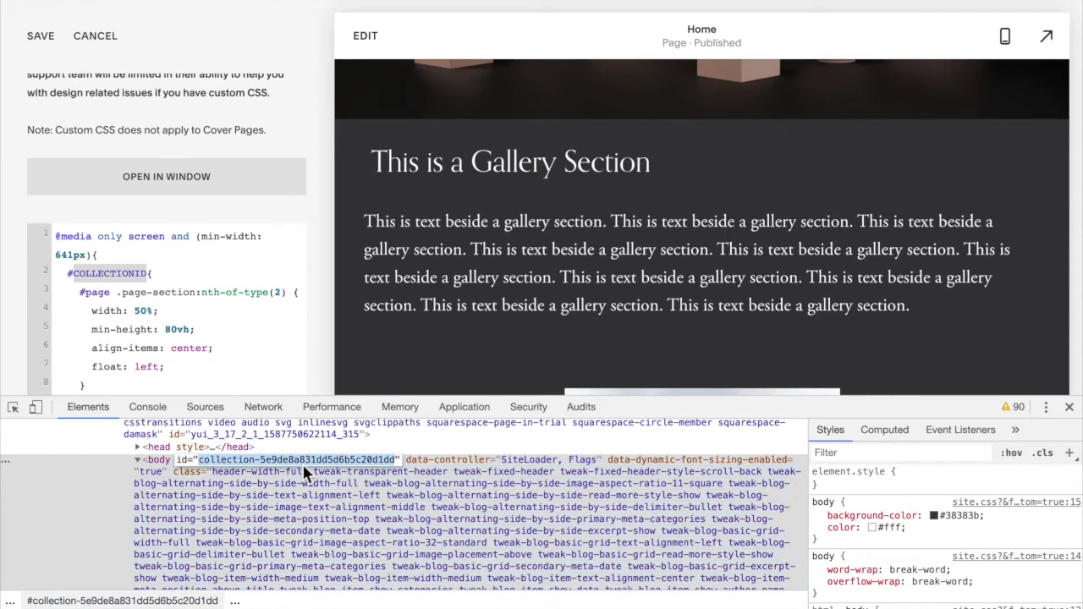
Replace the COLLECTIONID placeholder in the custom CSS with the copied collection ID plus a space before the brace, and close the inspector
double_click(106, 273)
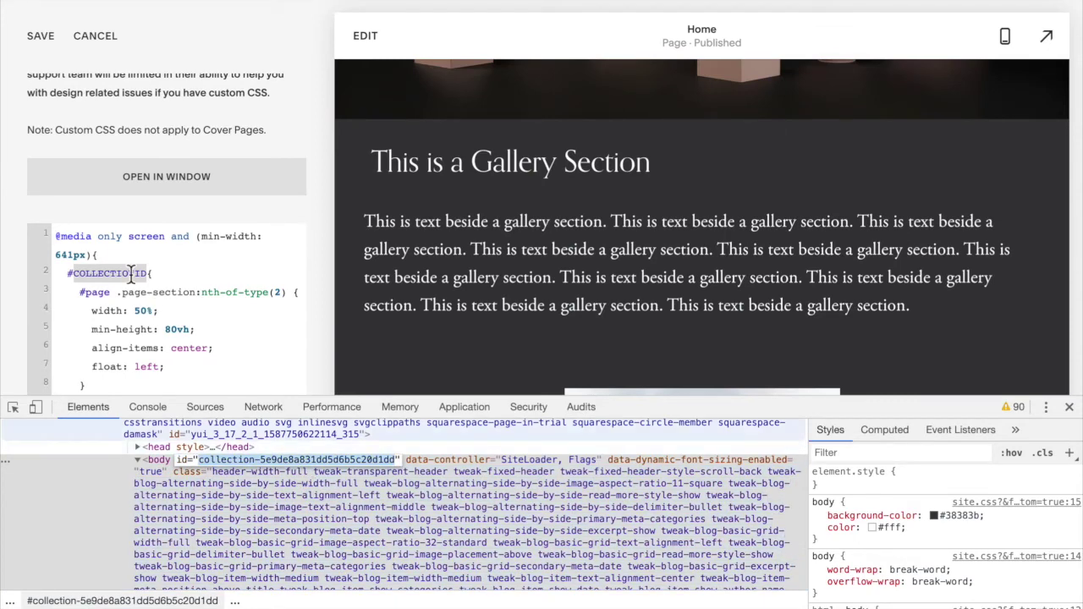
click(145, 273)
drag(149, 276, 76, 273)
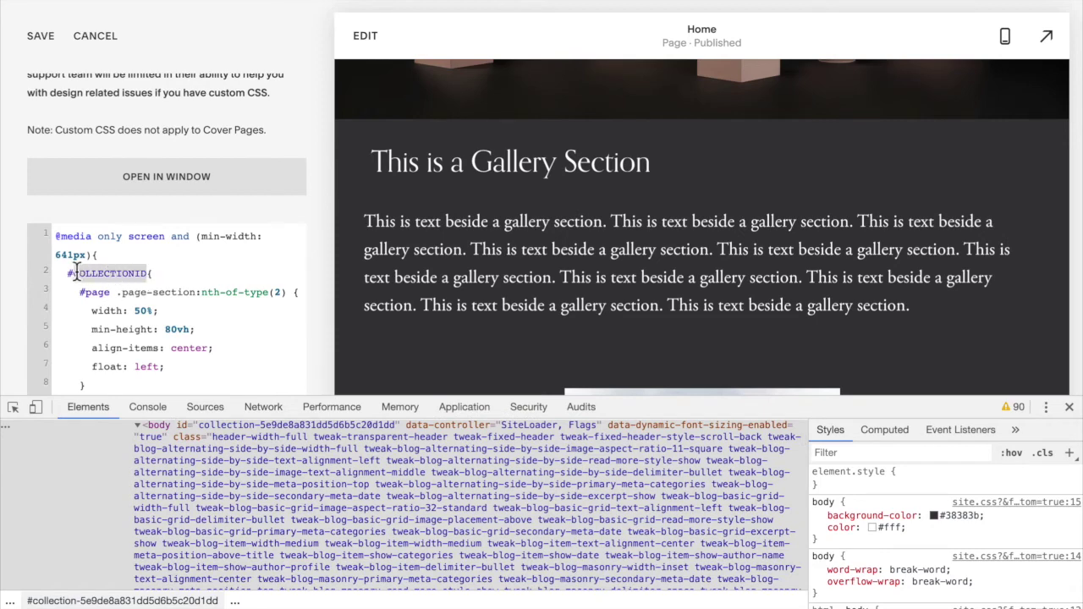
key(ctrl+v)
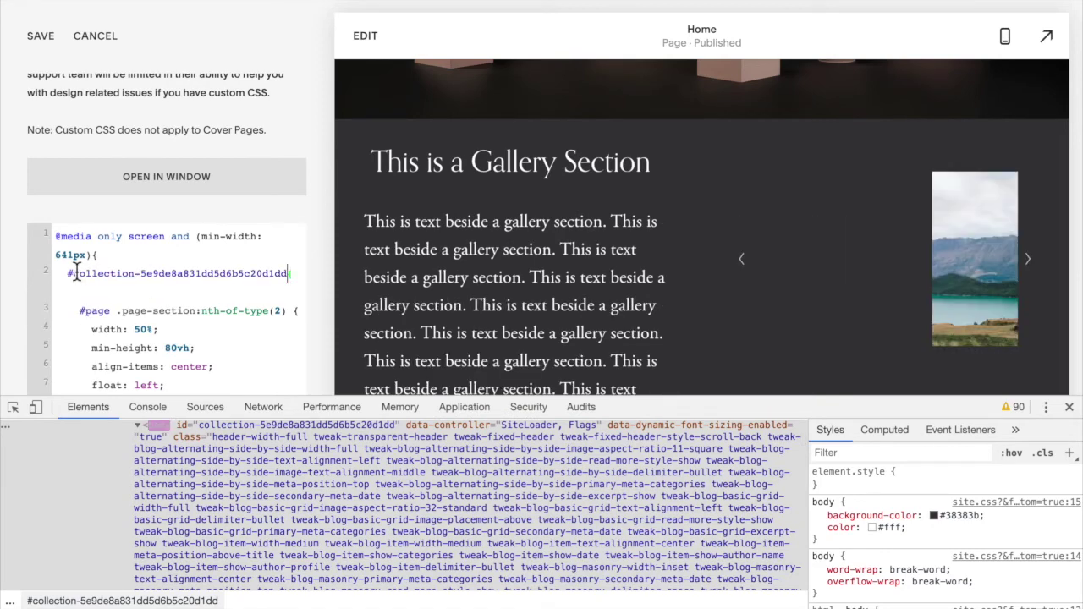
click(288, 273)
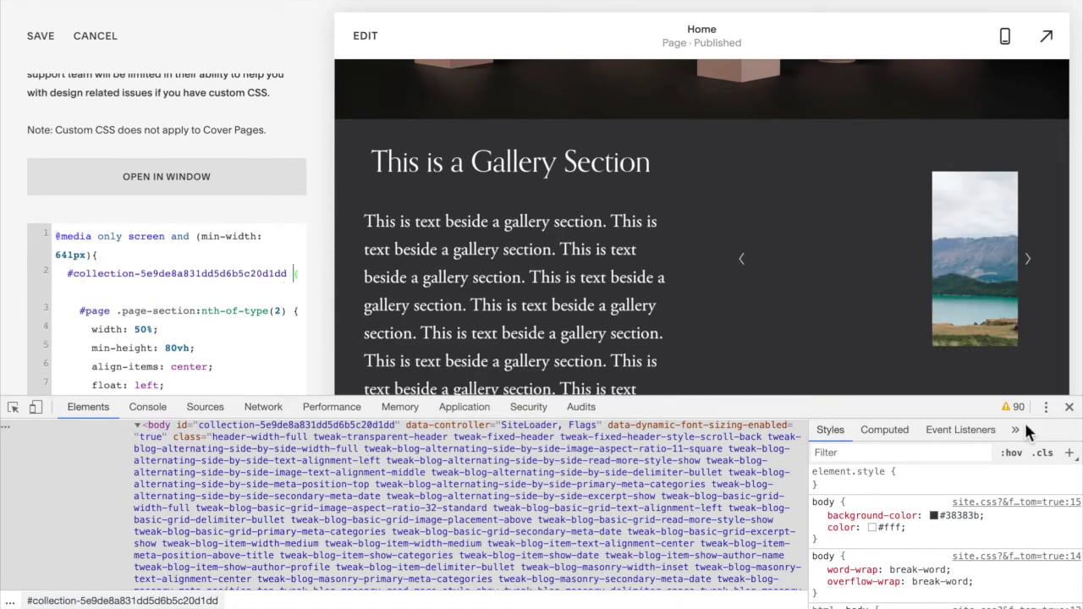
click(1068, 407)
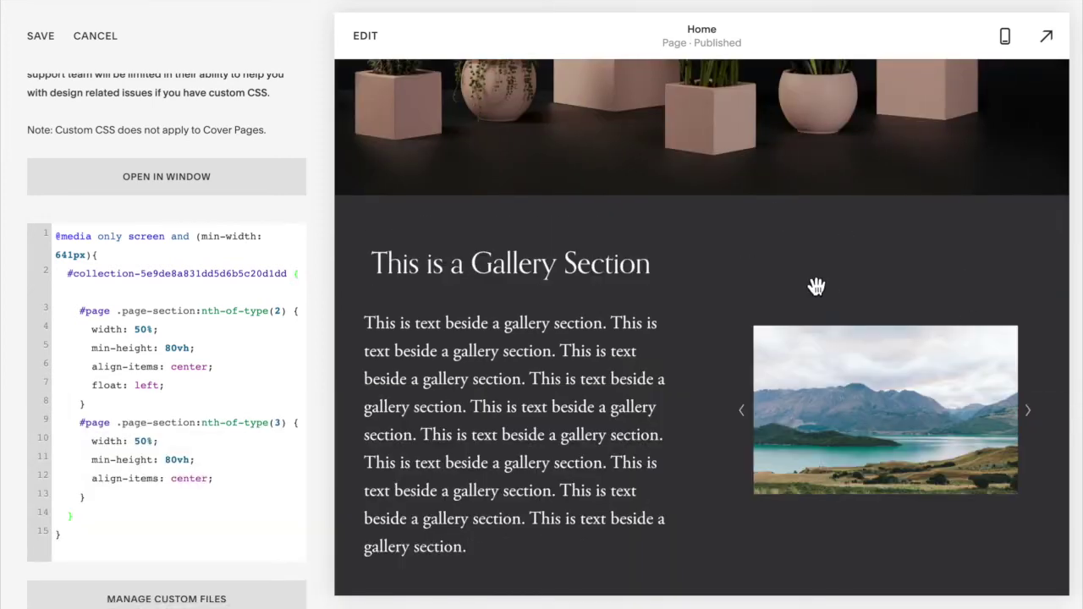
Review the order of the hero, text and gallery sections in the Home page's editing mode, and leave editing mode
scroll(817, 286, up, 5)
scroll(817, 285, down, 4)
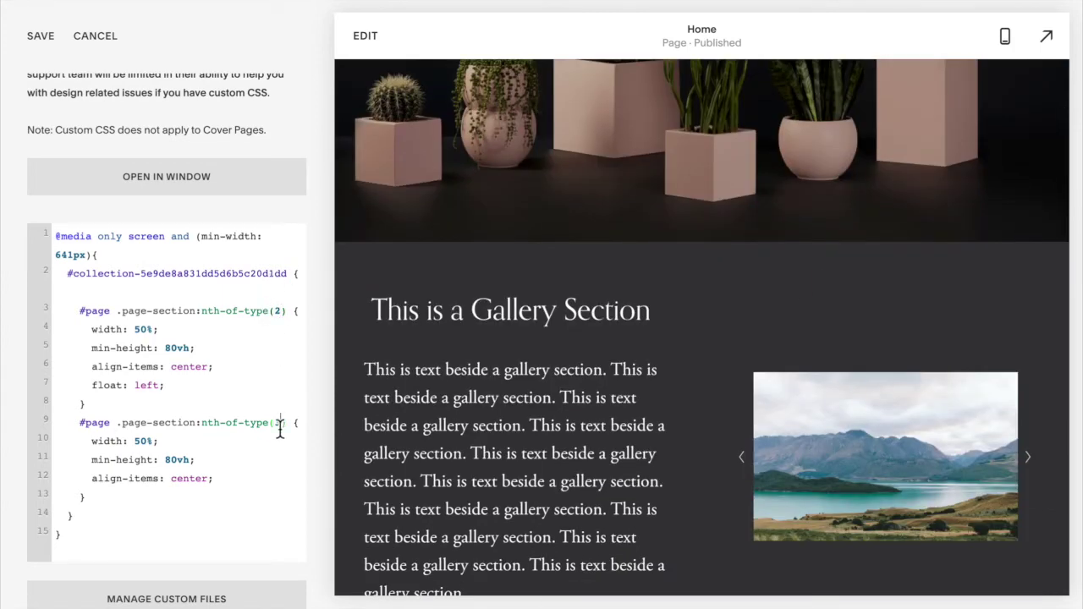
scroll(530, 279, up, 5)
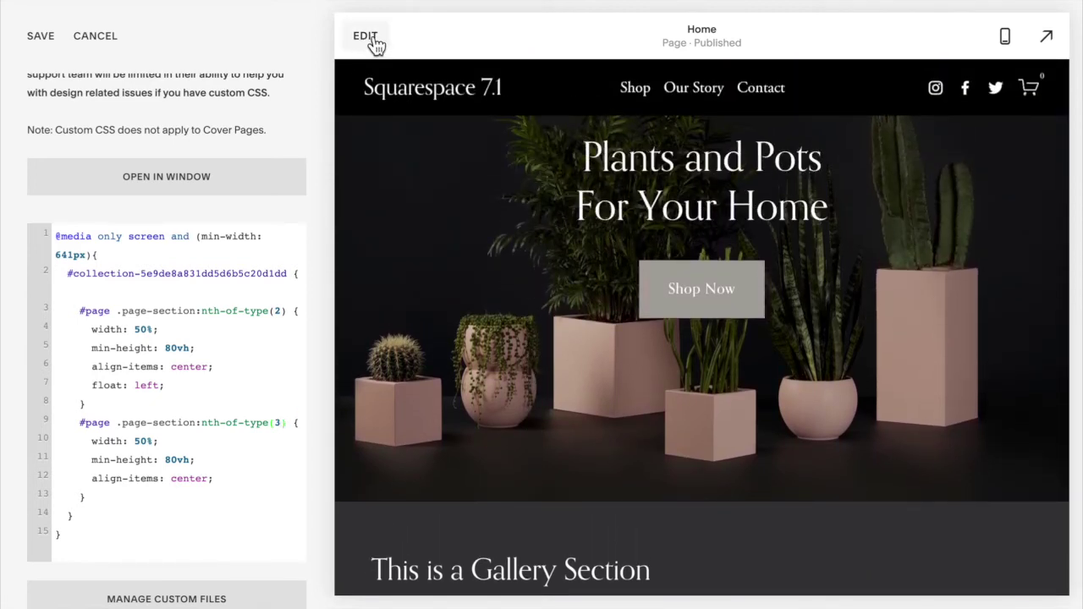
click(370, 39)
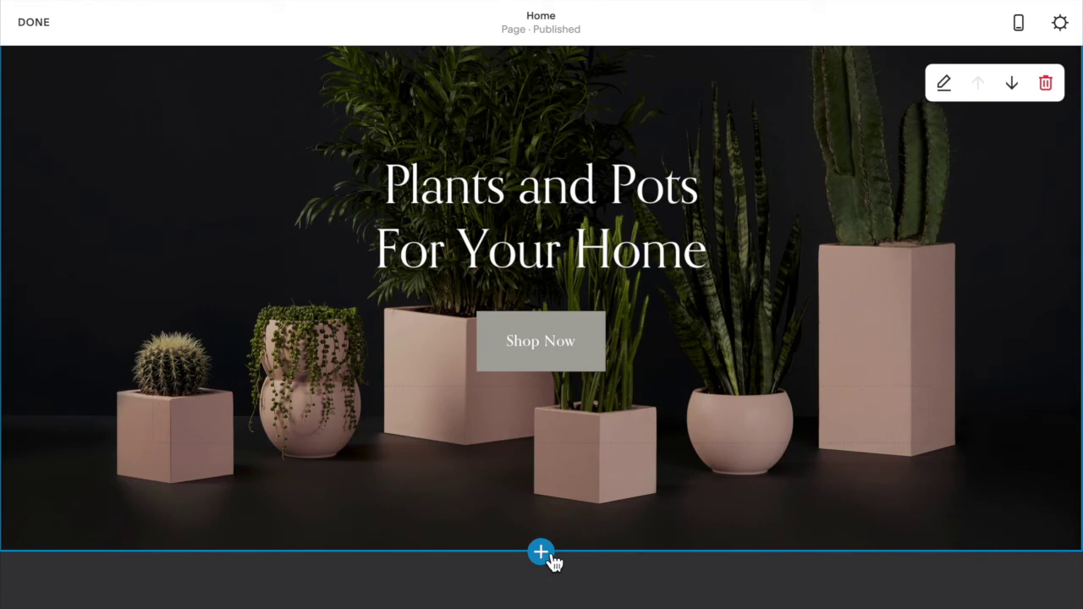
scroll(649, 382, down, 2)
scroll(654, 382, down, 3)
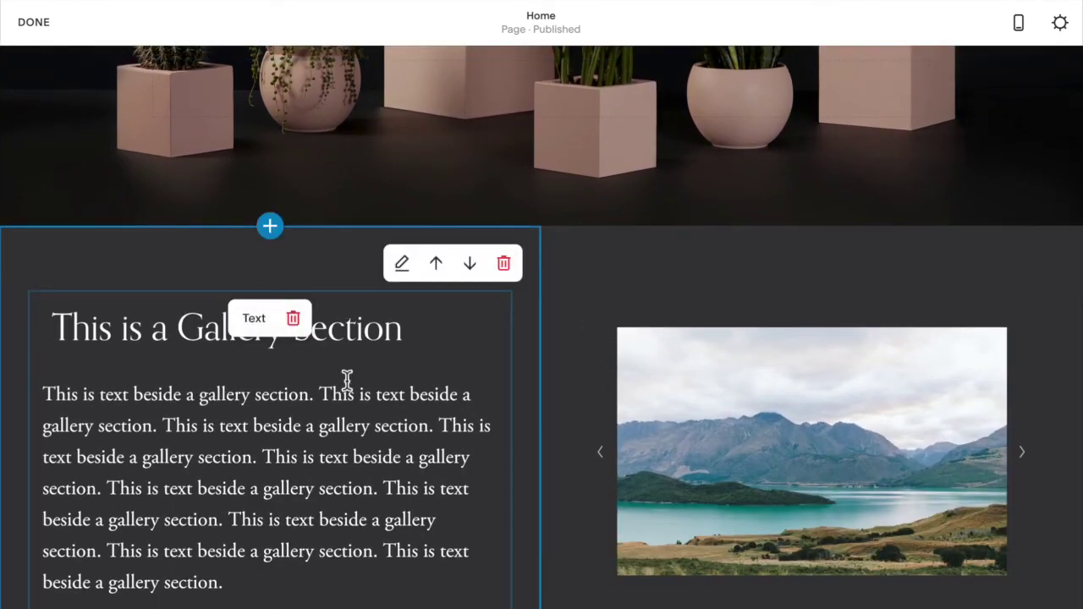
scroll(808, 423, down, 6)
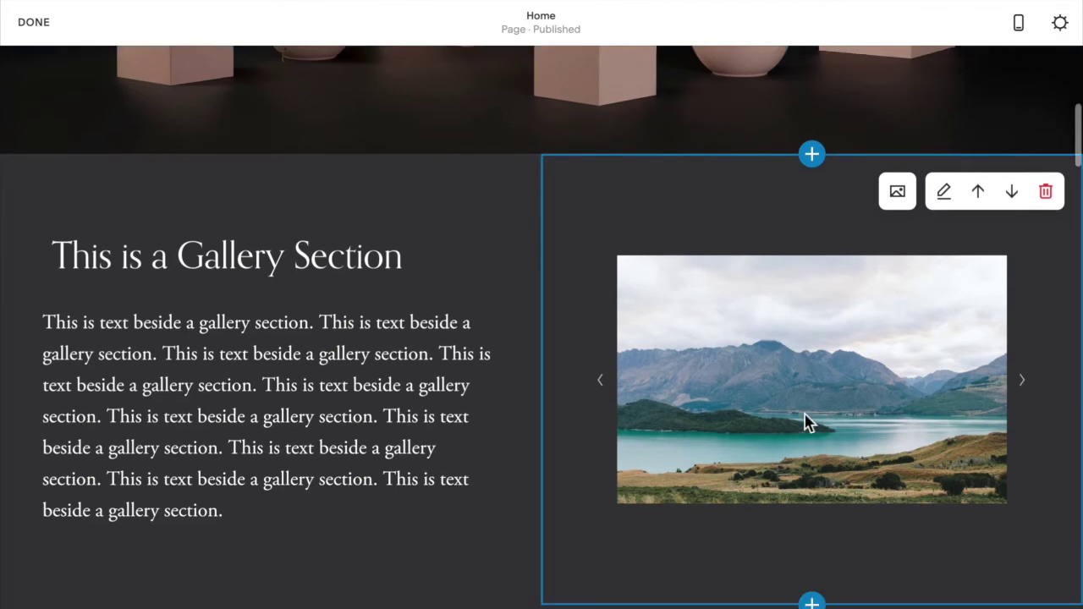
scroll(656, 544, down, 10)
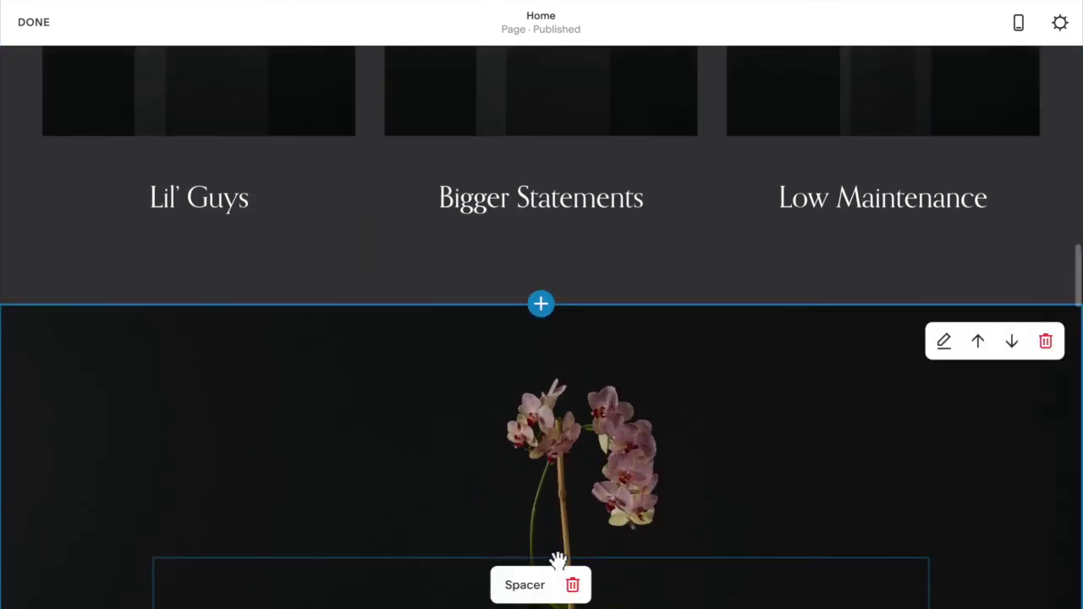
scroll(558, 560, up, 10)
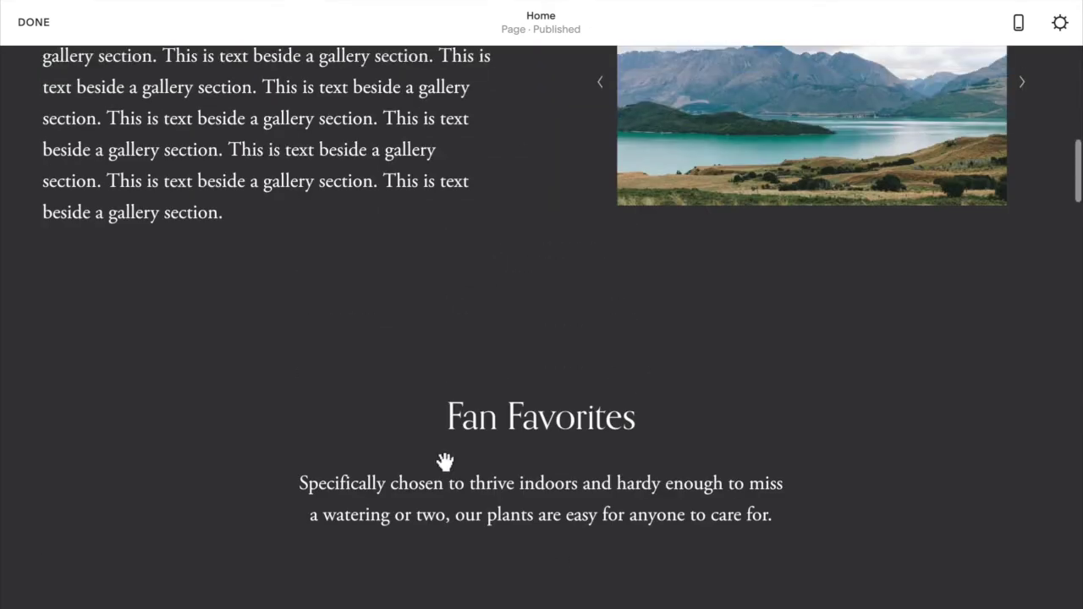
click(34, 23)
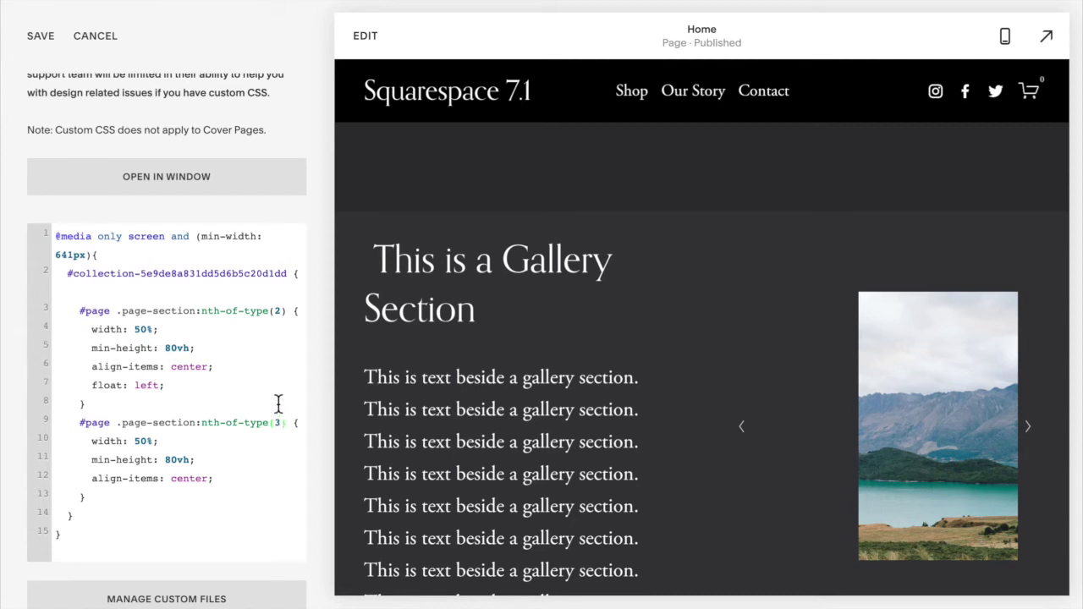
Save the custom CSS and check the text and gallery sections side by side in the Home page preview
click(41, 37)
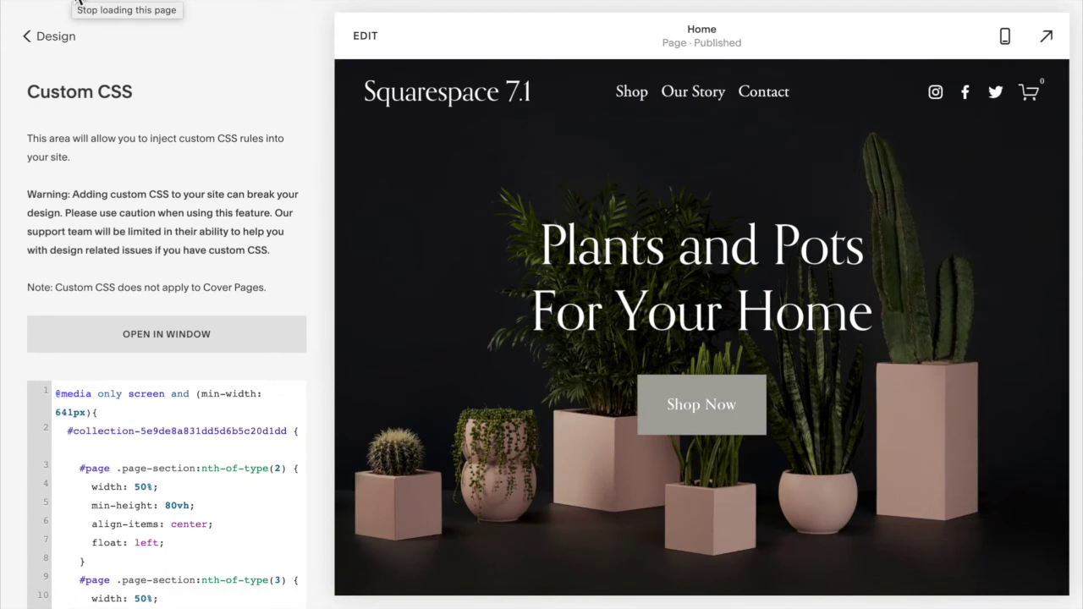
scroll(466, 330, down, 4)
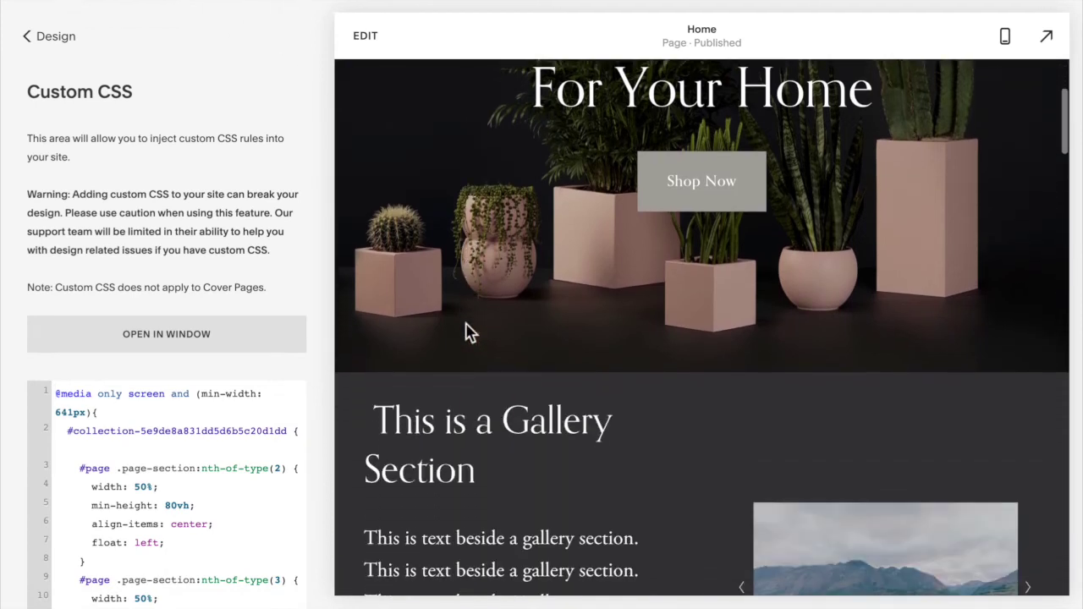
scroll(467, 326, down, 3)
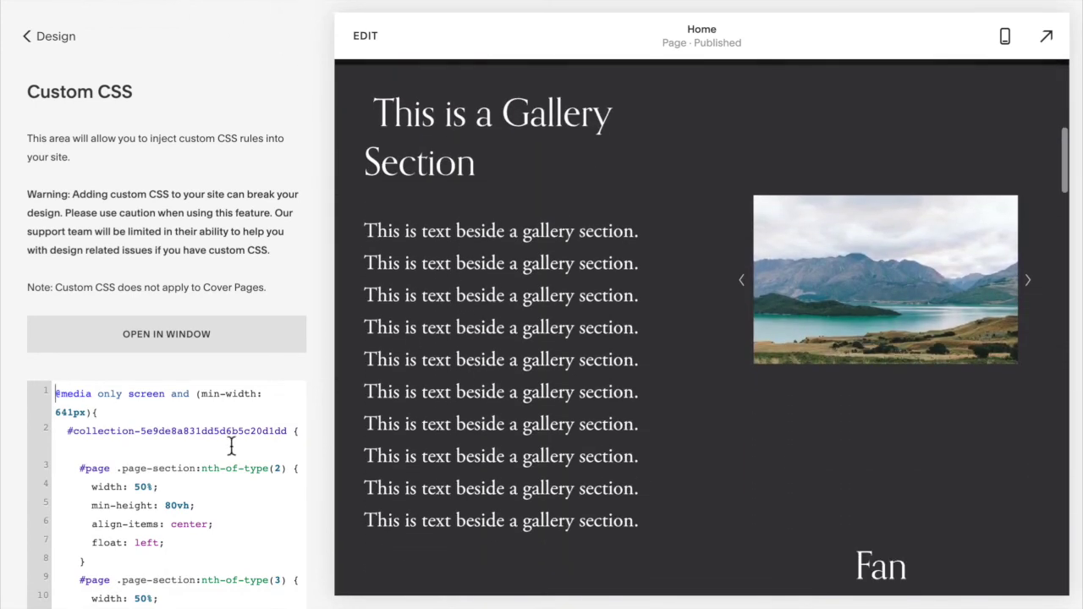
Set the width of page section 2 to 40% in the custom CSS
scroll(269, 272, down, 3)
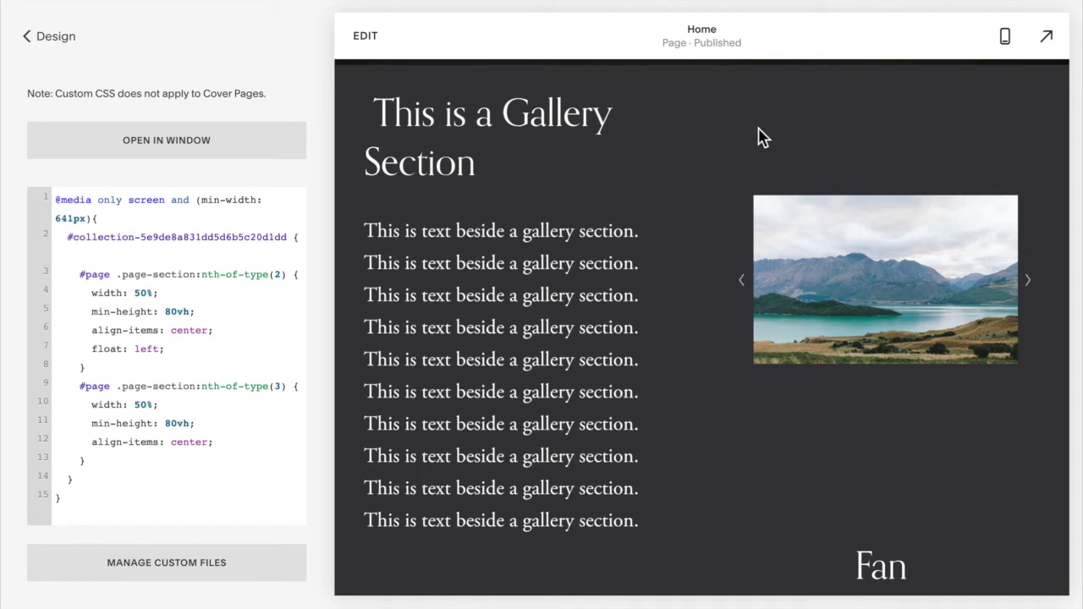
double_click(142, 293)
text(40)
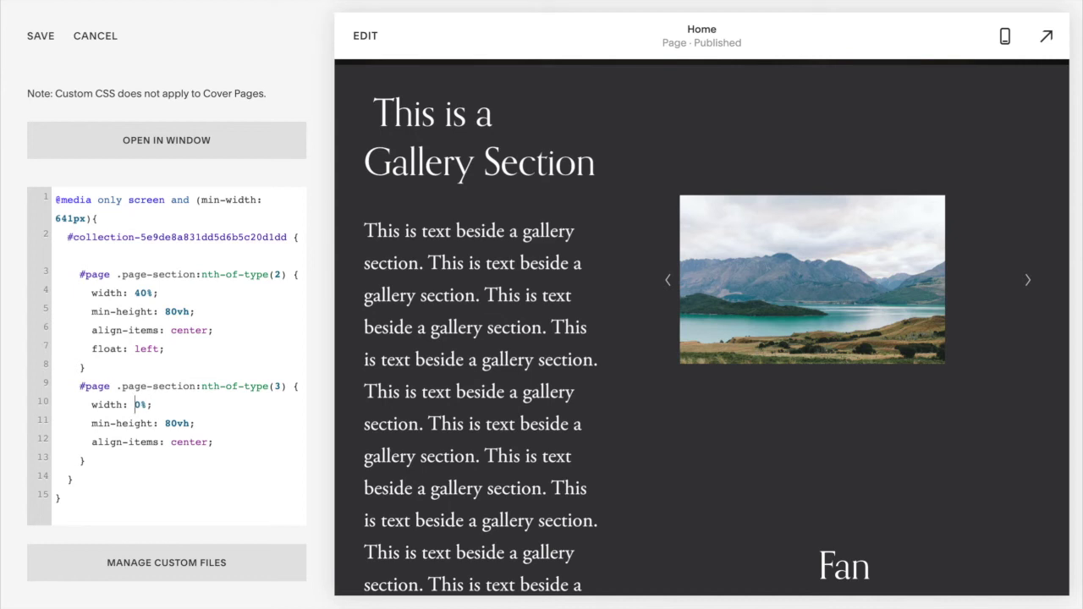
Set the width of page section 2 to 60% and of page section 3 to 40% in the custom CSS
text(4)
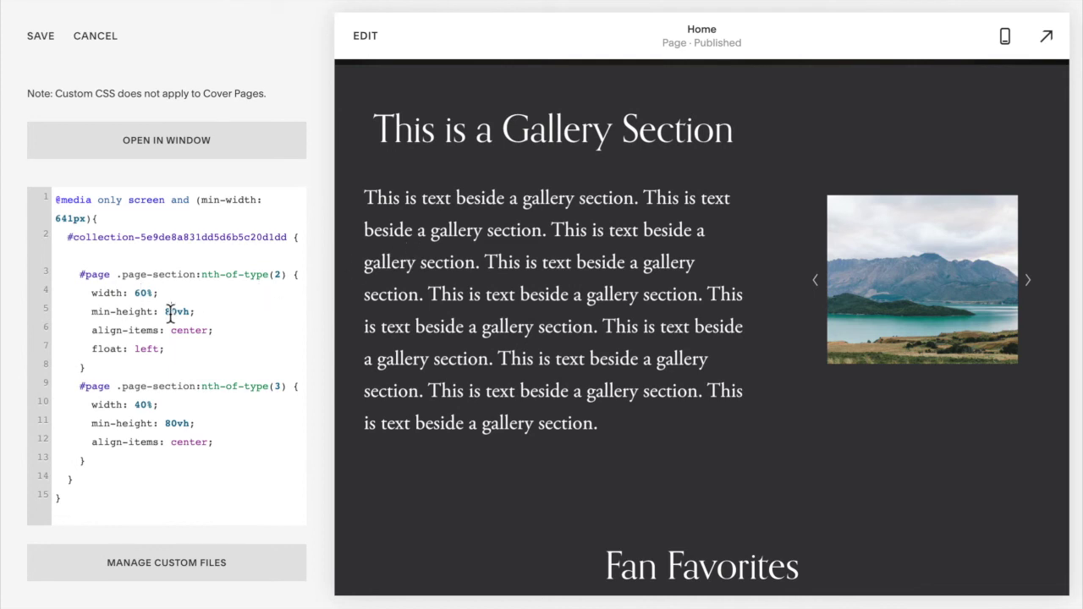
scroll(550, 264, up, 1)
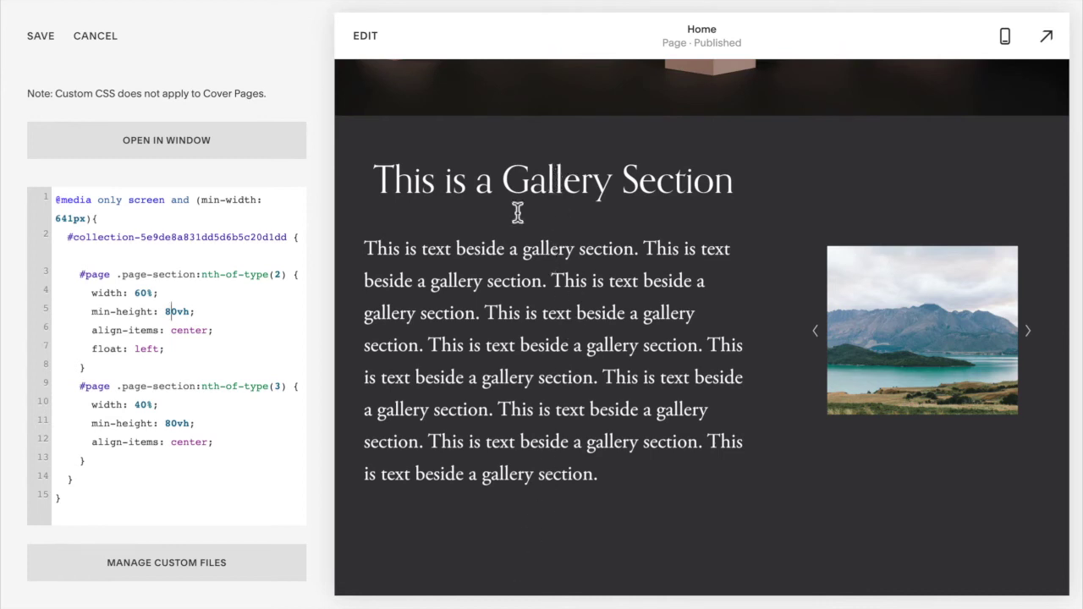
Review the min-height and align-items values of page sections 2 and 3 in the custom CSS
click(181, 315)
drag(90, 331, 209, 333)
drag(88, 442, 216, 446)
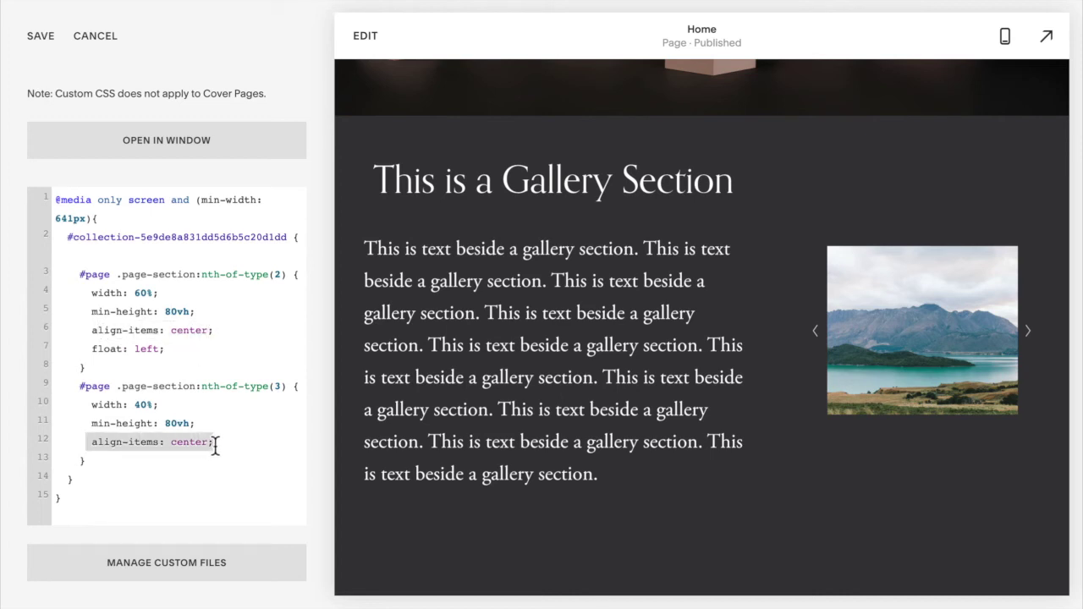
click(227, 331)
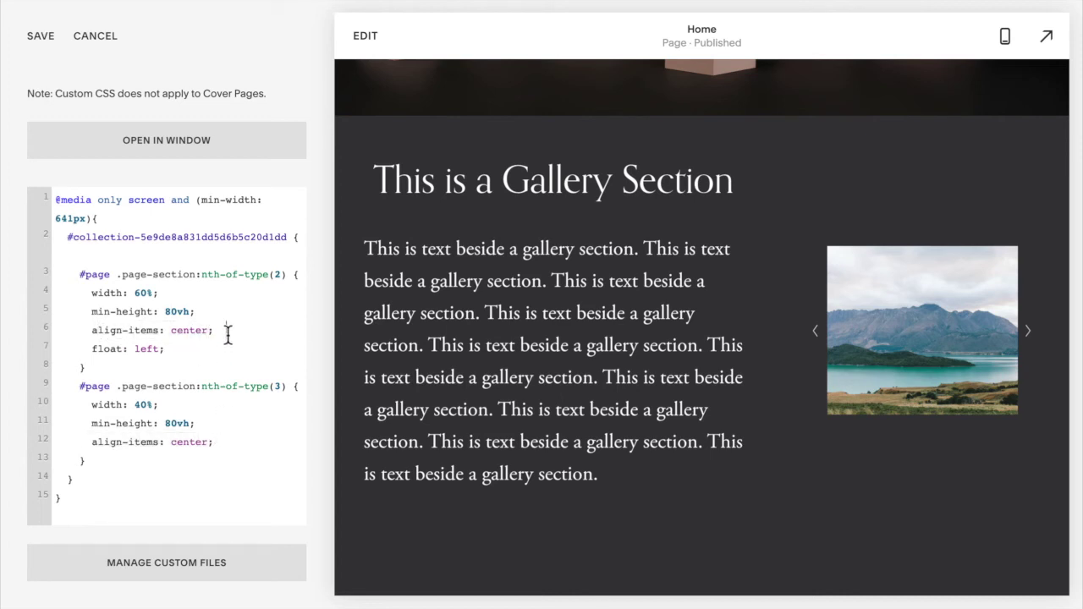
click(168, 311)
click(172, 426)
Set the float of page section 2 to right in the custom CSS
text(righ)
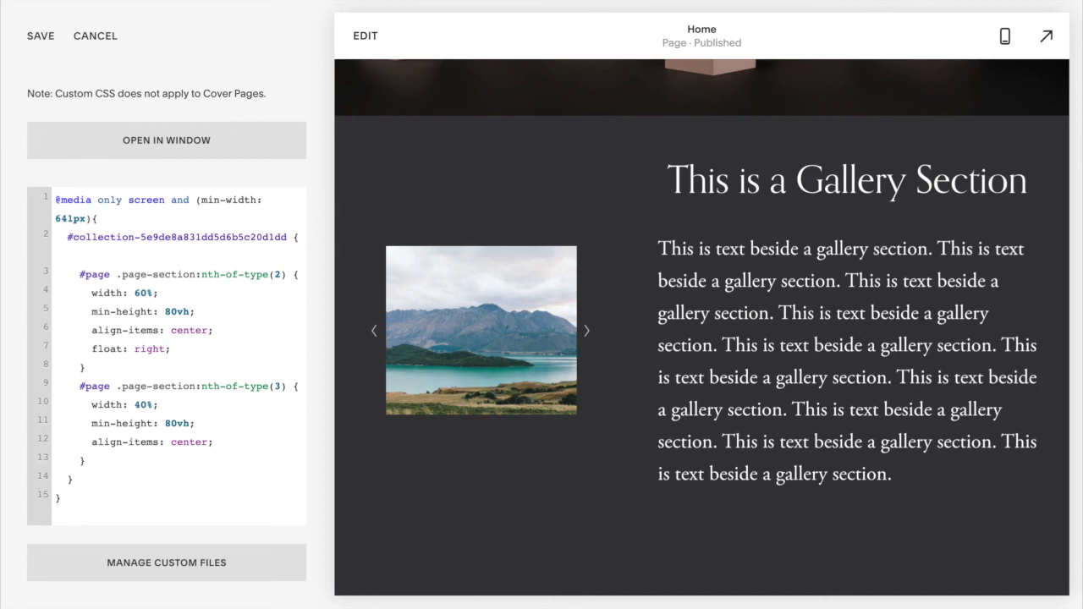
Check the text and gallery sections in the mobile and desktop previews, and review the media query's min-width value in the custom CSS
click(1006, 38)
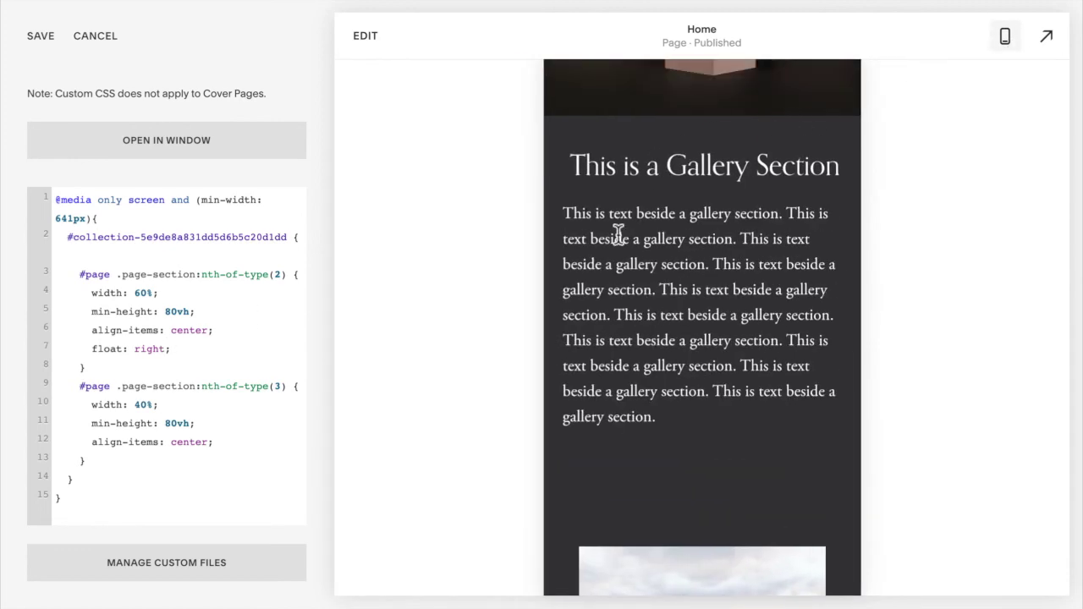
scroll(764, 335, down, 5)
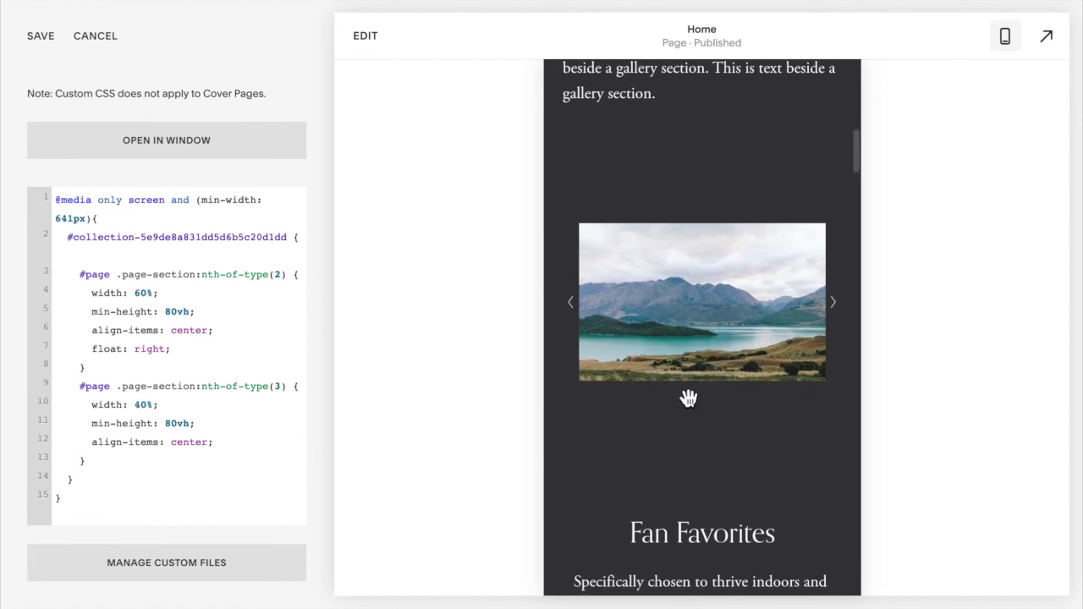
scroll(688, 399, up, 2)
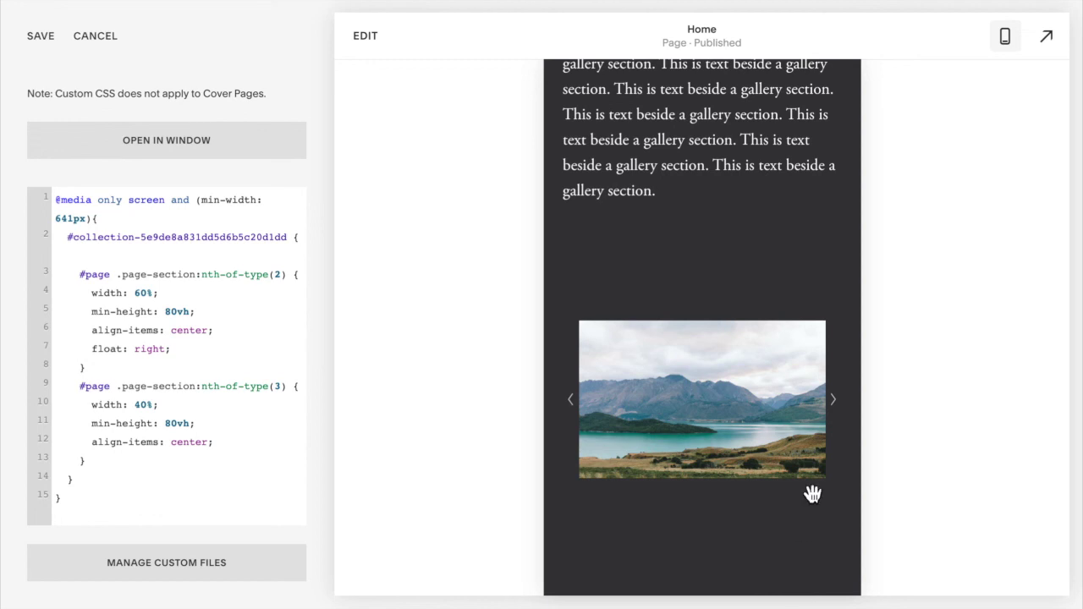
click(1012, 49)
scroll(833, 160, up, 3)
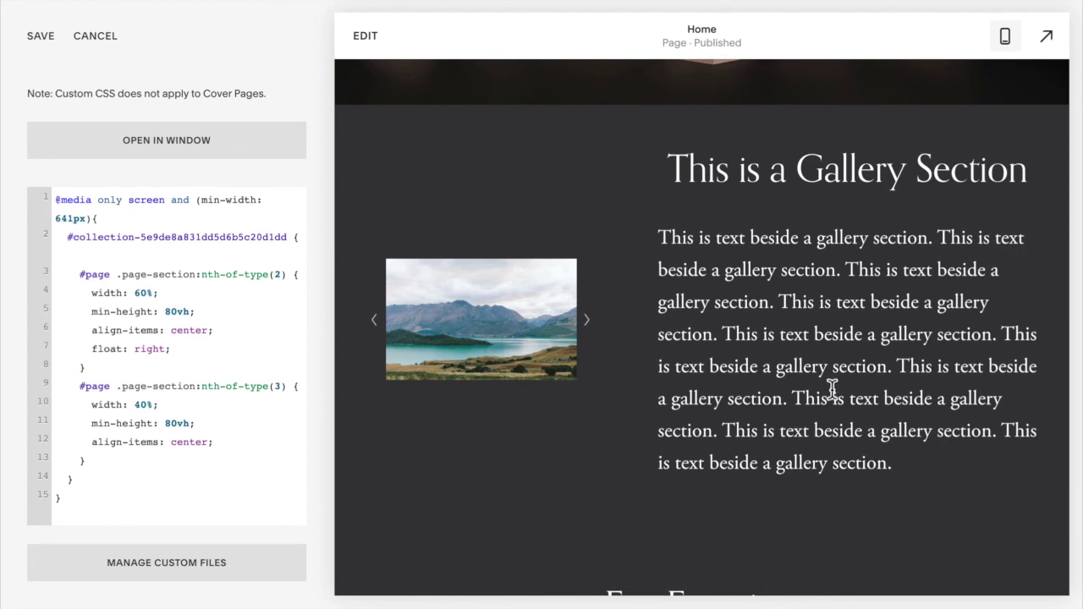
click(67, 218)
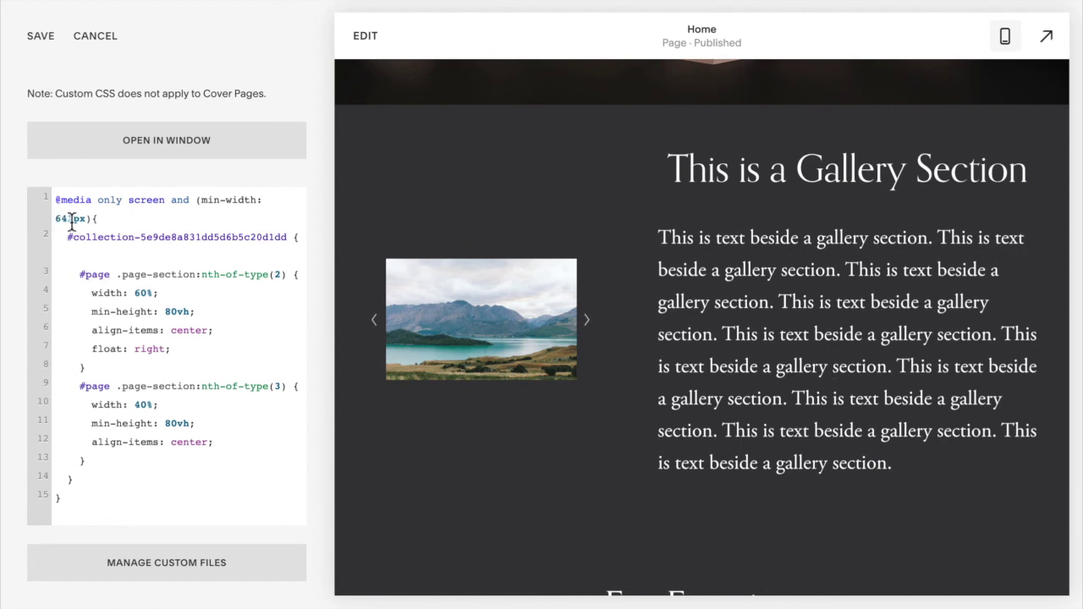